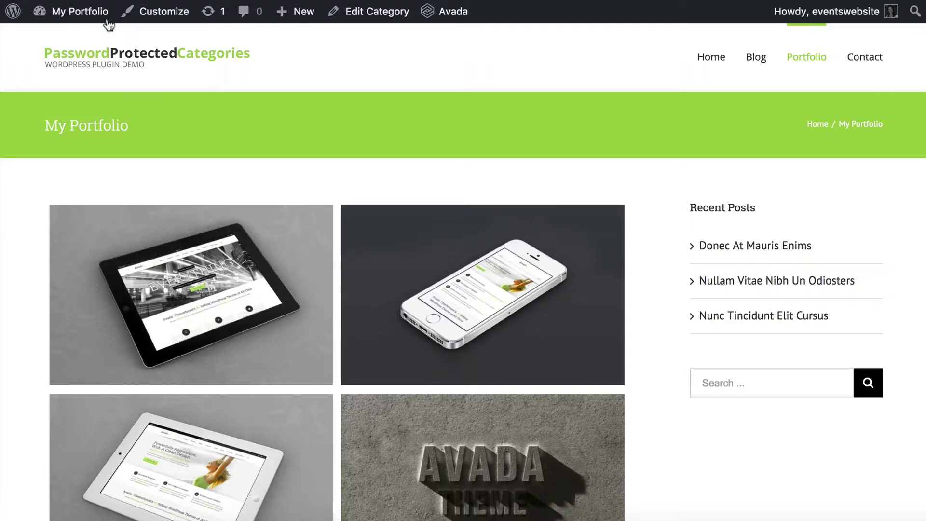
Step: View the My Portfolio category page, with its image grid and recent posts, on the live site
{"action": "mouse_move", "coordinate": [90, 17]}
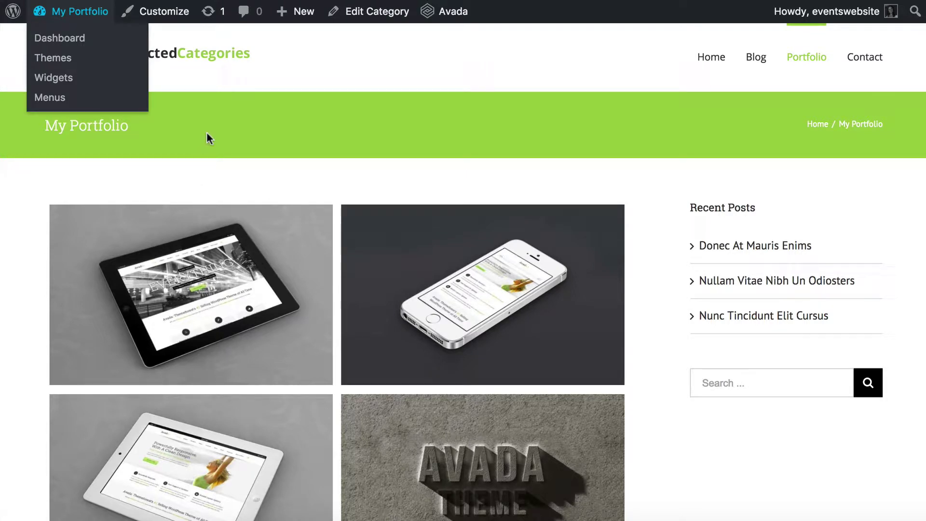
Step: Scroll through the Installed Plugins list to find the active Password Protected Categories plugin
{"action": "scroll", "coordinate": [206, 139], "scroll_direction": "down", "scroll_amount": 3}
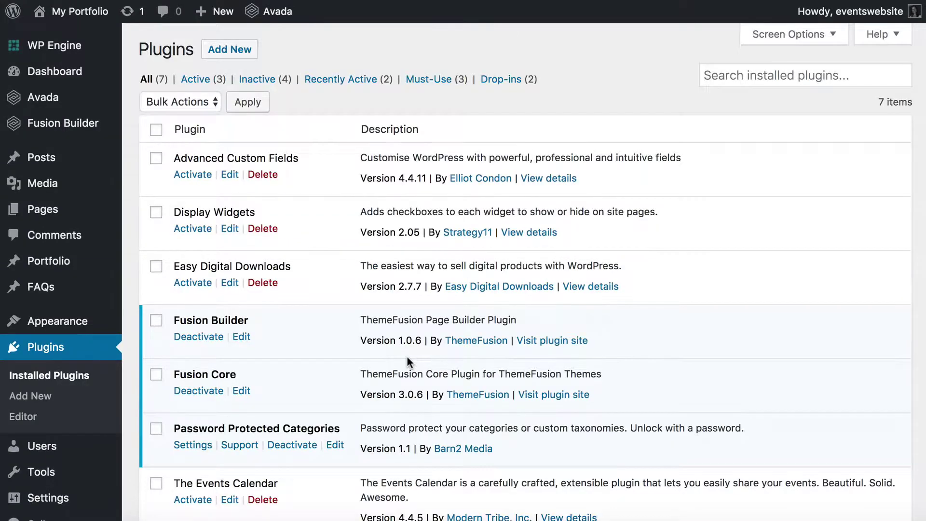
{"action": "scroll", "coordinate": [406, 357], "scroll_direction": "down", "scroll_amount": 3}
{"action": "left_click_drag", "start_coordinate": [174, 348], "coordinate": [339, 348]}
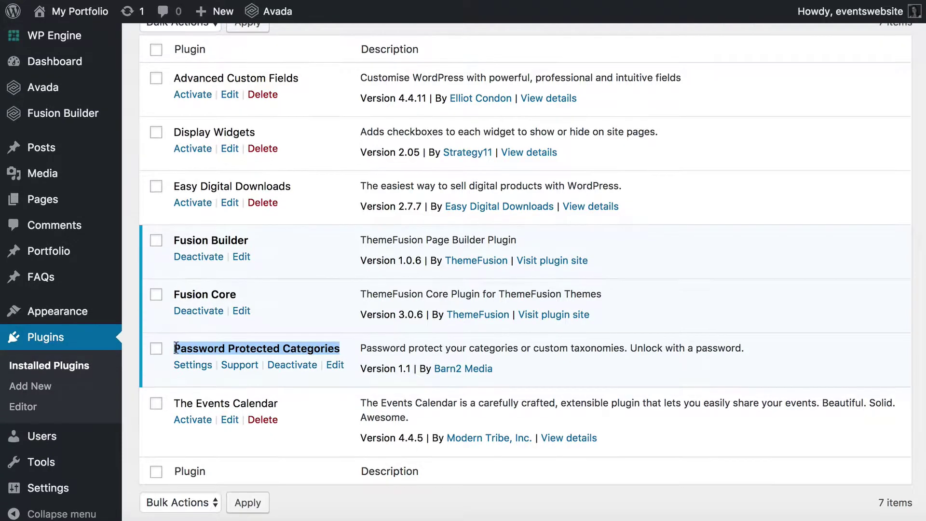
{"action": "scroll", "coordinate": [176, 347], "scroll_direction": "up", "scroll_amount": 3}
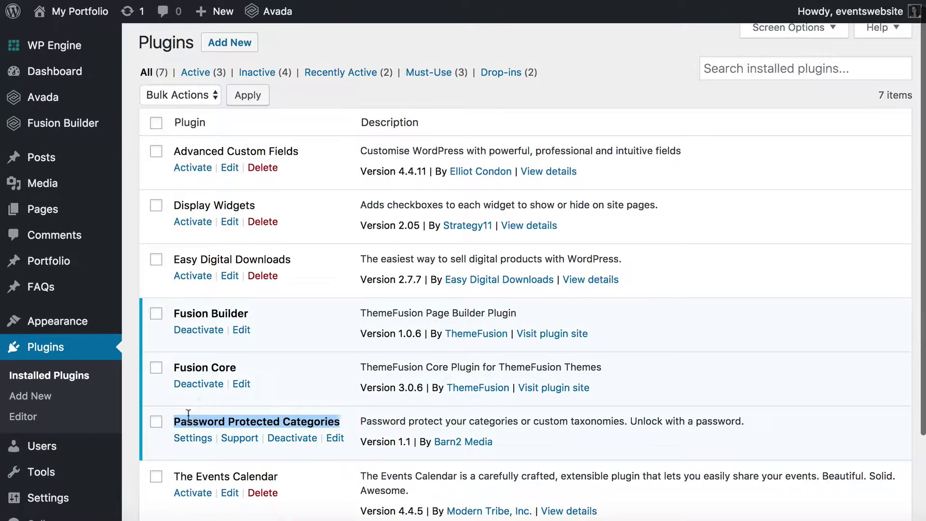
{"action": "left_click", "coordinate": [186, 418]}
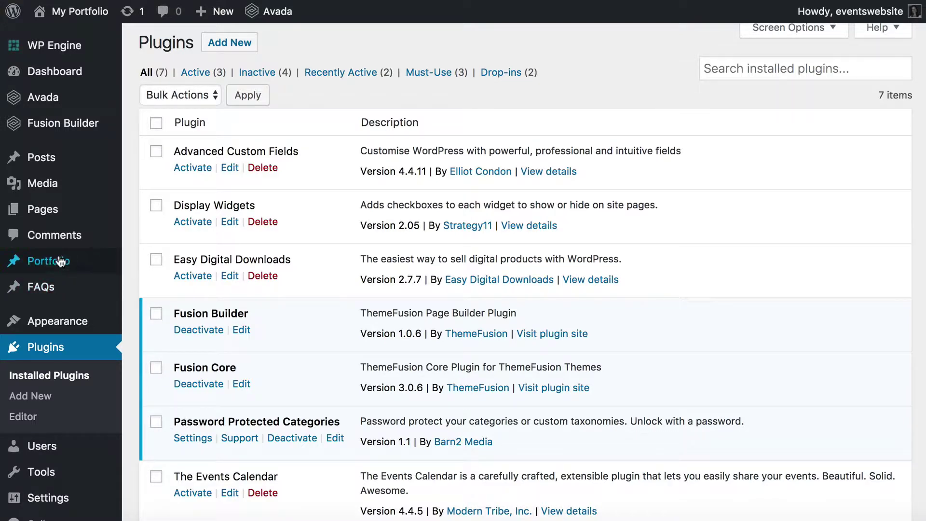
Step: Set the Password Protected Categories password expiry to 7 days
{"action": "mouse_move", "coordinate": [49, 267]}
{"action": "left_click", "coordinate": [193, 439]}
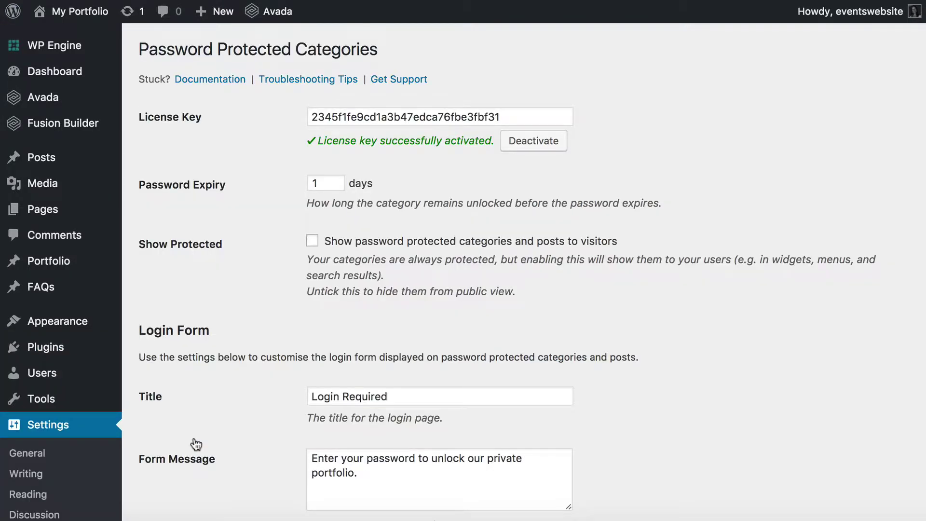
{"action": "scroll", "coordinate": [239, 410], "scroll_direction": "down", "scroll_amount": 2}
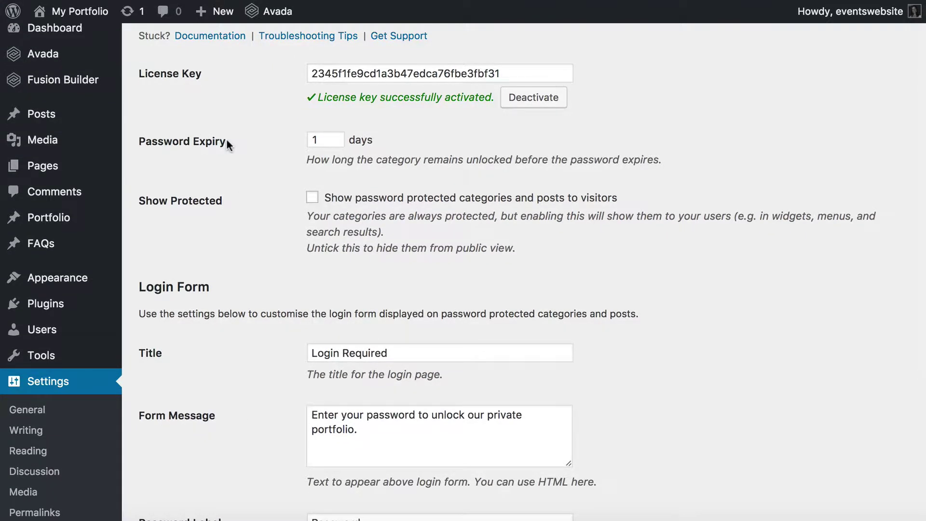
{"action": "left_click", "coordinate": [320, 141]}
{"action": "double_click", "coordinate": [320, 140]}
{"action": "type", "text": "3"}
{"action": "left_click", "coordinate": [420, 147]}
{"action": "left_click_drag", "start_coordinate": [318, 140], "coordinate": [289, 139]}
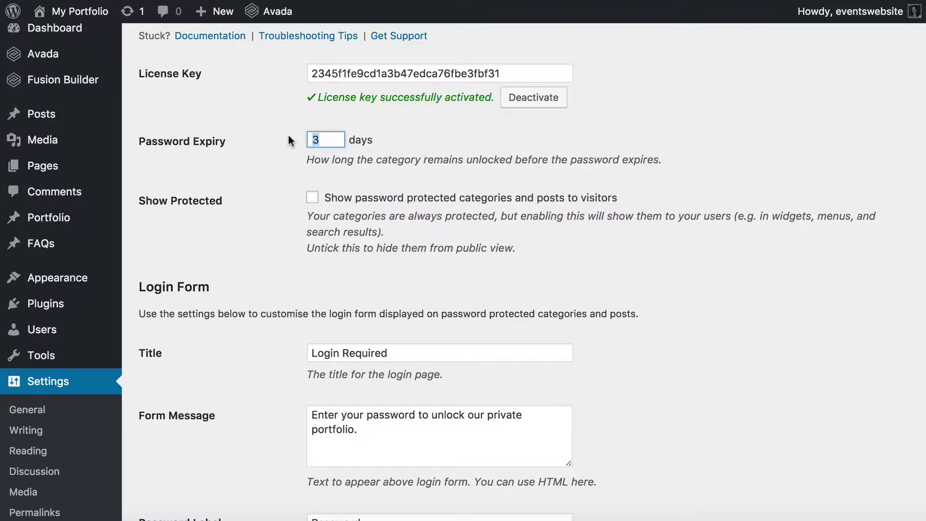
{"action": "type", "text": "7"}
{"action": "left_click", "coordinate": [434, 140]}
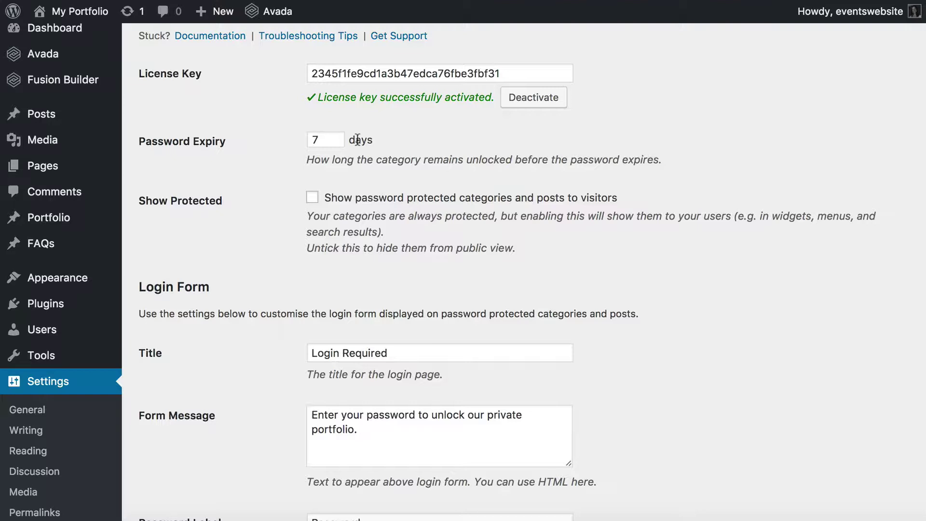
{"action": "scroll", "coordinate": [379, 188], "scroll_direction": "down", "scroll_amount": 3}
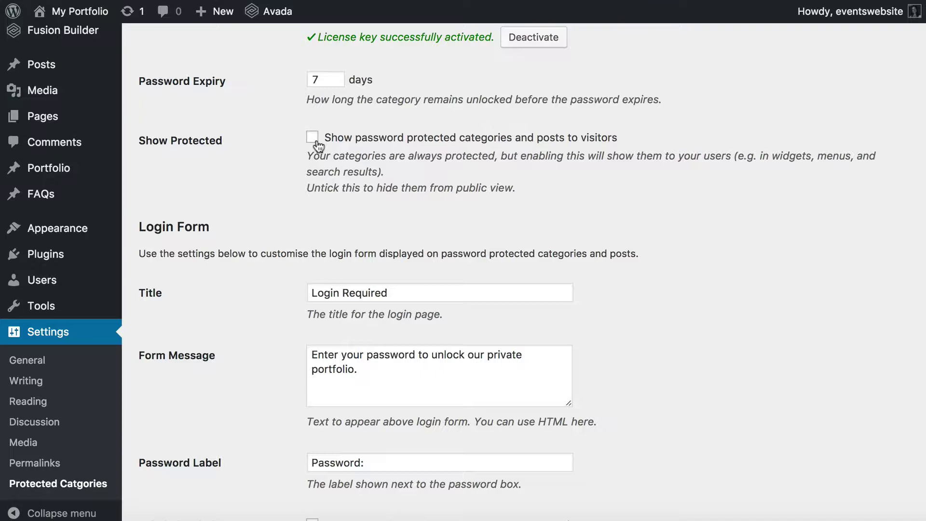
{"action": "scroll", "coordinate": [347, 182], "scroll_direction": "down", "scroll_amount": 3}
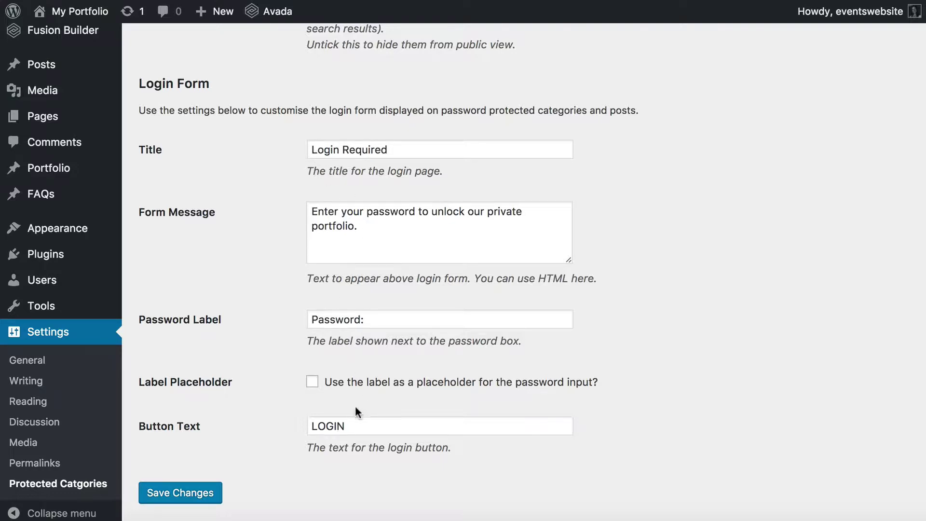
Step: Save the 7-day expiry settings and go to the Portfolio Categories list
{"action": "left_click", "coordinate": [213, 491]}
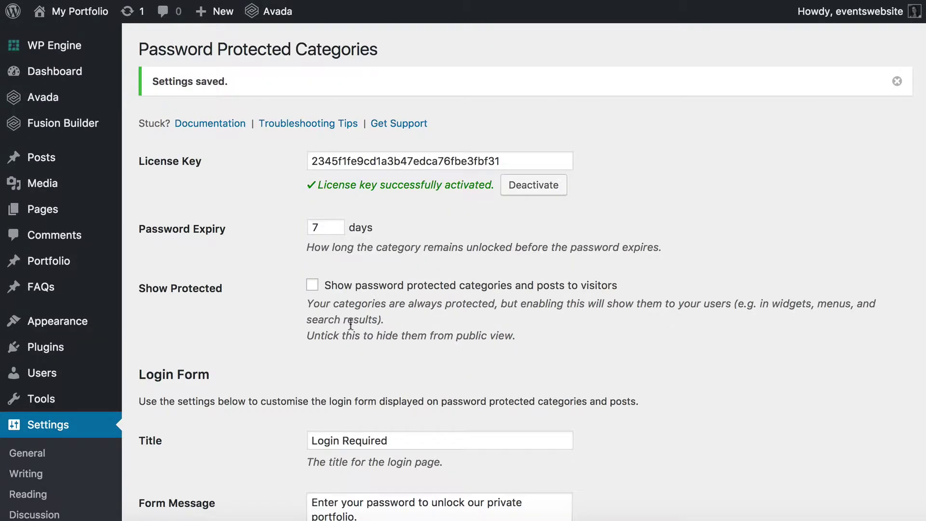
{"action": "scroll", "coordinate": [331, 355], "scroll_direction": "down", "scroll_amount": 1}
{"action": "scroll", "coordinate": [330, 361], "scroll_direction": "down", "scroll_amount": 2}
{"action": "scroll", "coordinate": [331, 361], "scroll_direction": "up", "scroll_amount": 3}
{"action": "scroll", "coordinate": [211, 366], "scroll_direction": "down", "scroll_amount": 1}
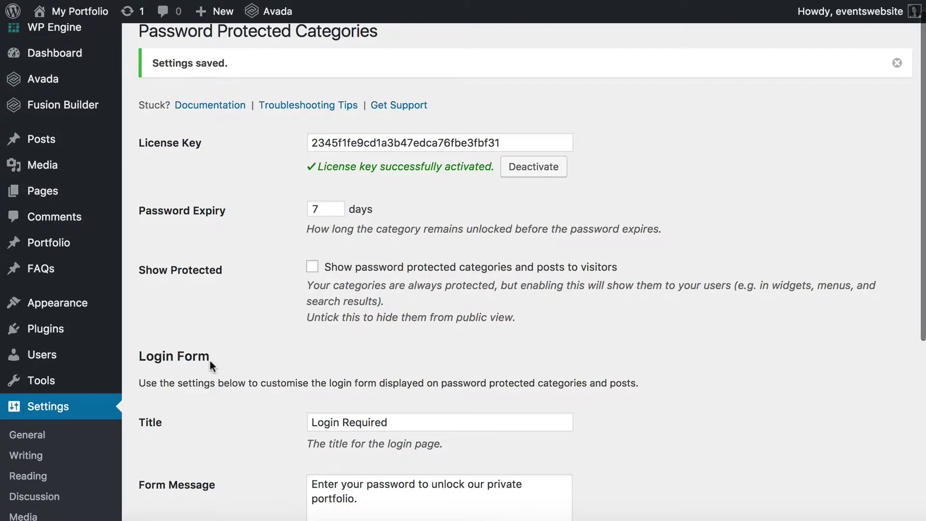
{"action": "scroll", "coordinate": [210, 360], "scroll_direction": "down", "scroll_amount": 5}
{"action": "scroll", "coordinate": [209, 360], "scroll_direction": "up", "scroll_amount": 7}
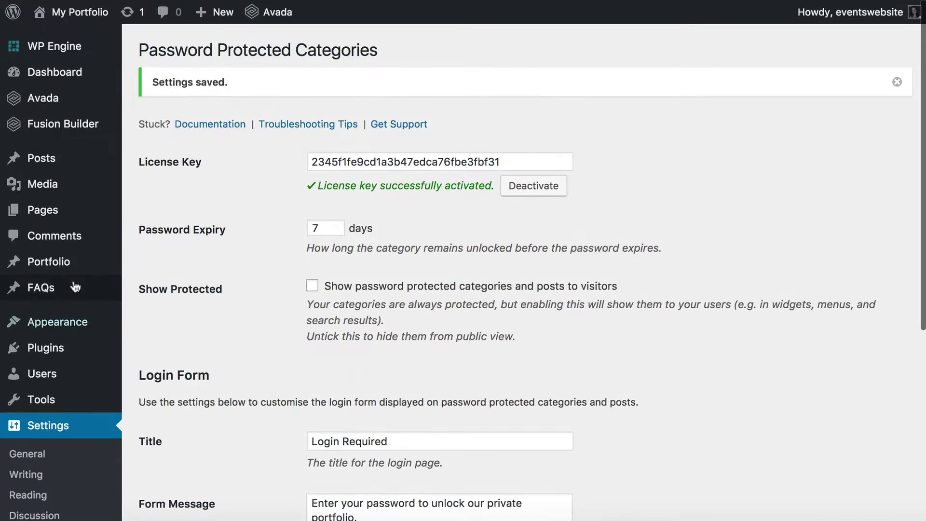
{"action": "mouse_move", "coordinate": [60, 266]}
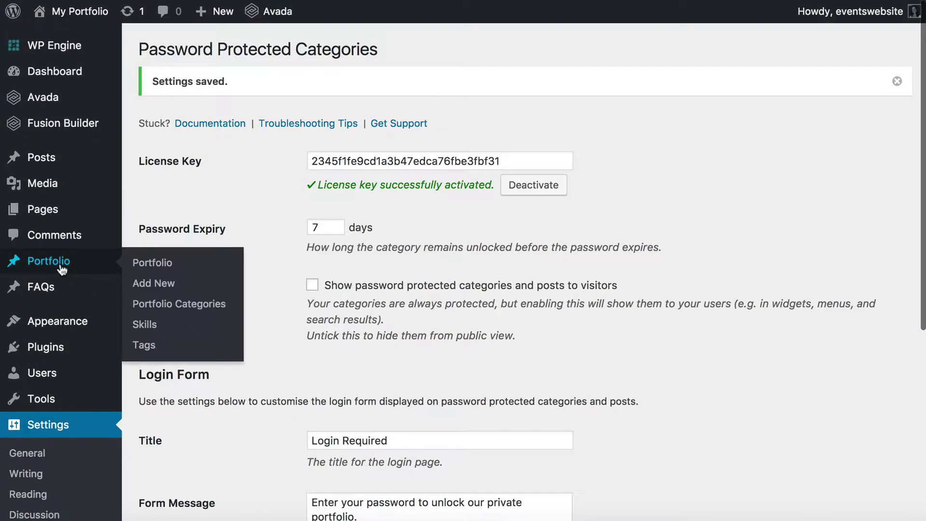
{"action": "left_click", "coordinate": [177, 305]}
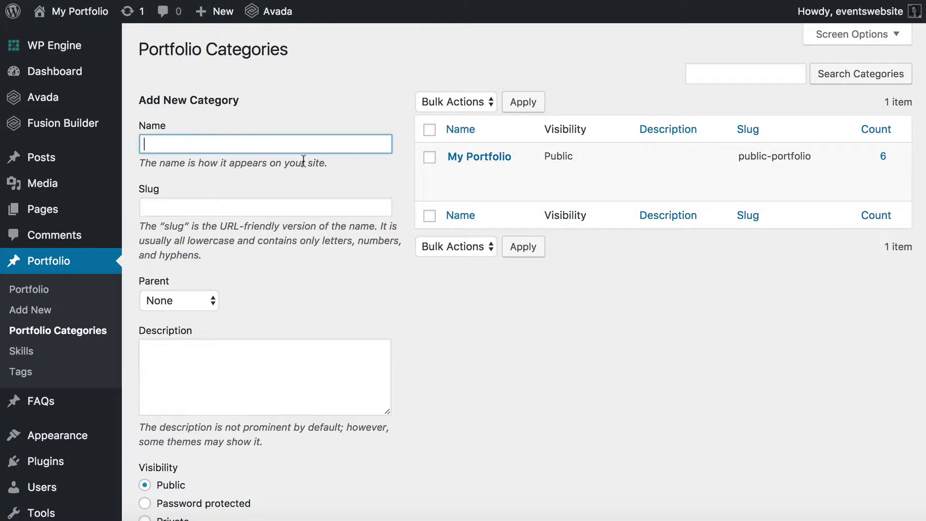
Step: Open the My Portfolio category in Edit Category
{"action": "mouse_move", "coordinate": [473, 163]}
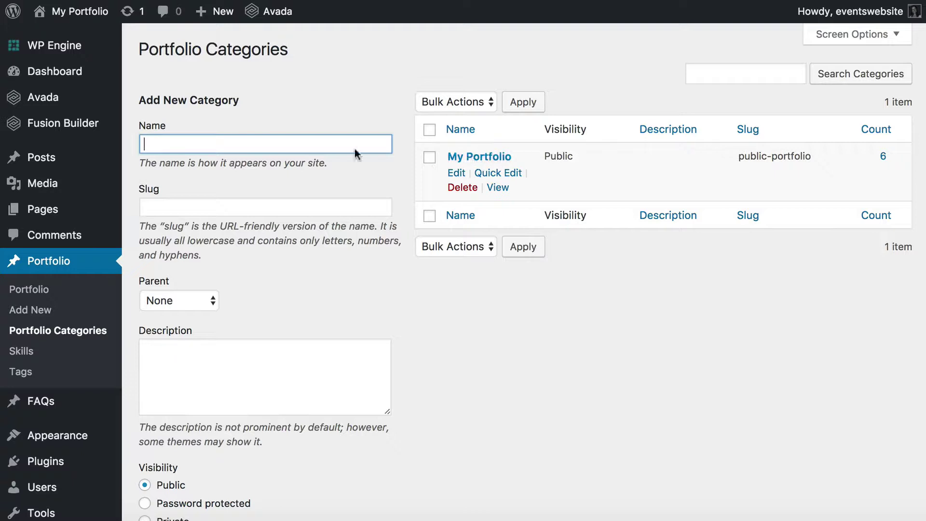
{"action": "left_click", "coordinate": [482, 157]}
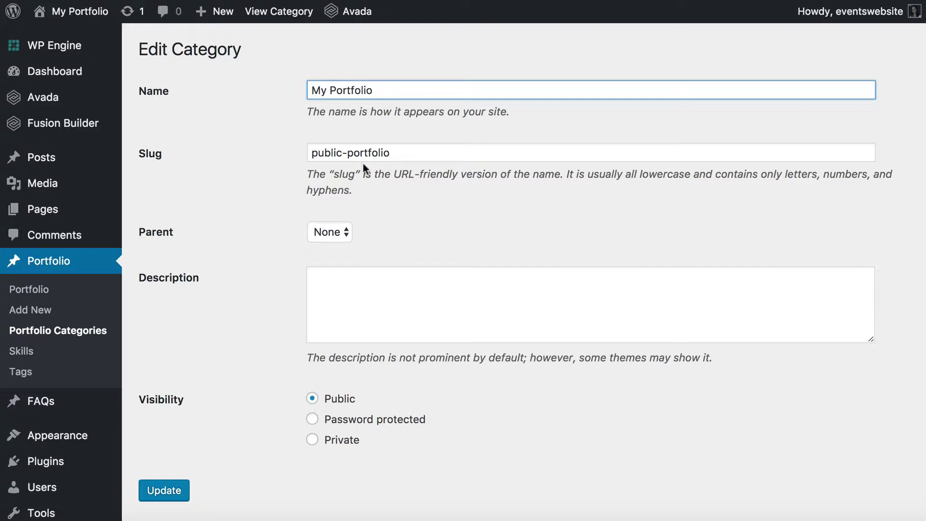
Step: Change the slug to private-portfolio, choose Password protected, and enter the category password
{"action": "left_click_drag", "start_coordinate": [341, 153], "coordinate": [283, 155]}
{"action": "type", "text": "private"}
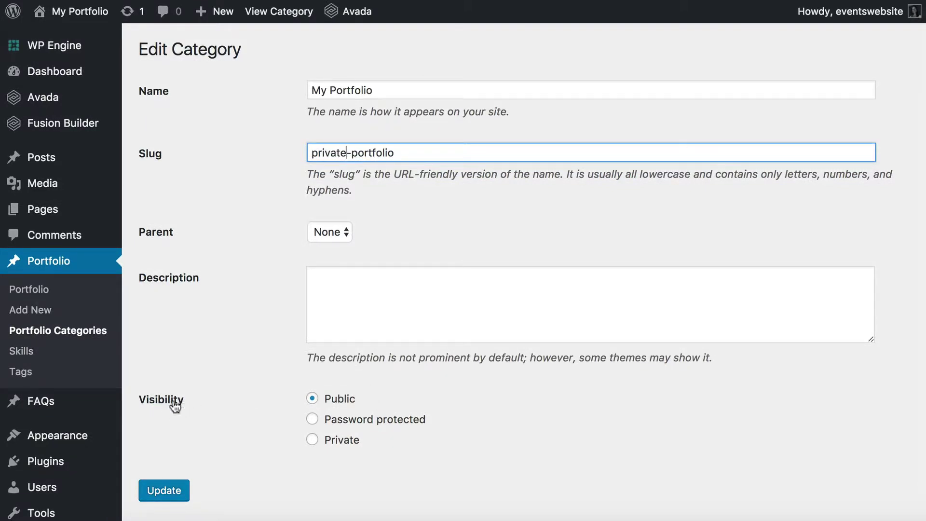
{"action": "left_click", "coordinate": [333, 424]}
{"action": "scroll", "coordinate": [360, 432], "scroll_direction": "down", "scroll_amount": 2}
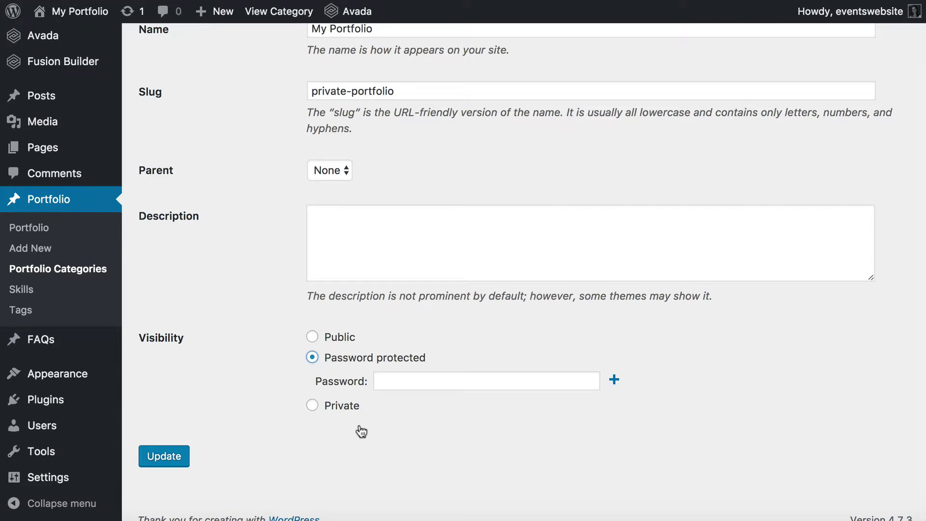
{"action": "left_click", "coordinate": [389, 380]}
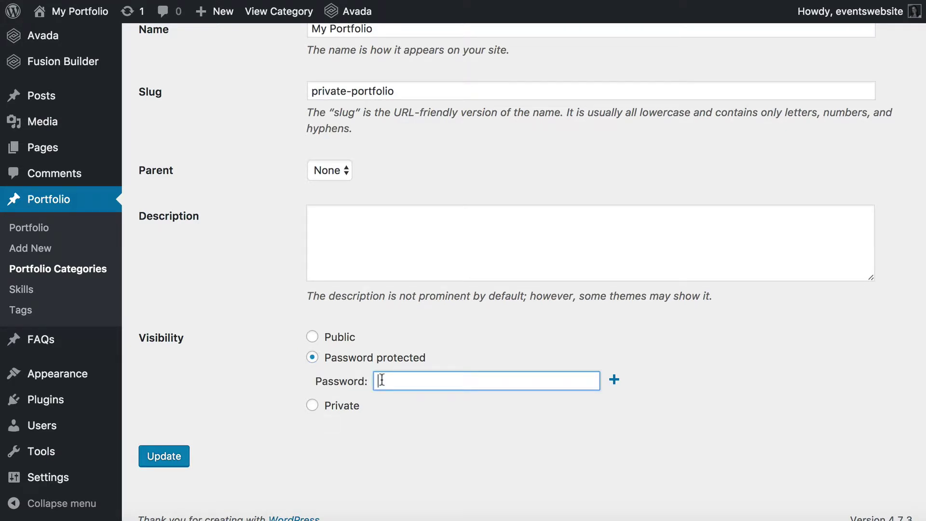
{"action": "type", "text": "private123"}
Step: Add and then remove a second password entry, add empty rows, and update the category
{"action": "left_click", "coordinate": [614, 381]}
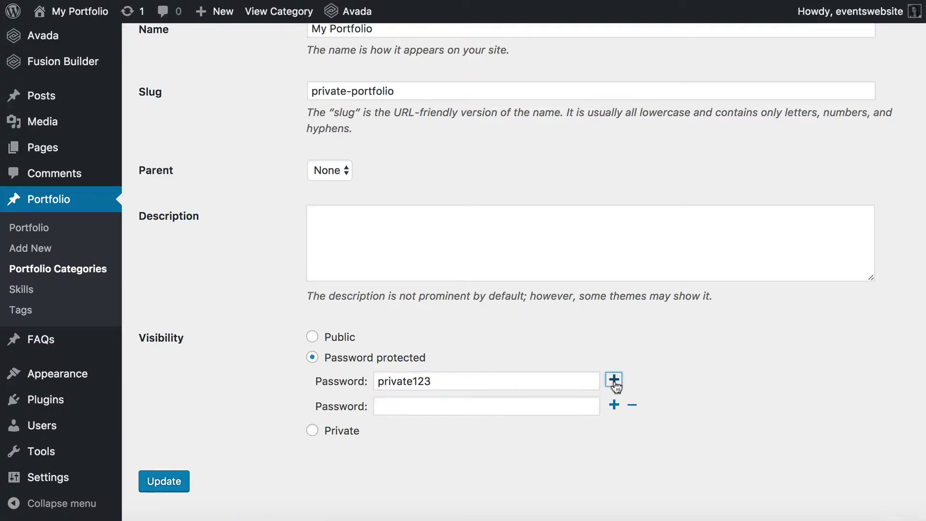
{"action": "left_click", "coordinate": [427, 405]}
{"action": "type", "text": "private987"}
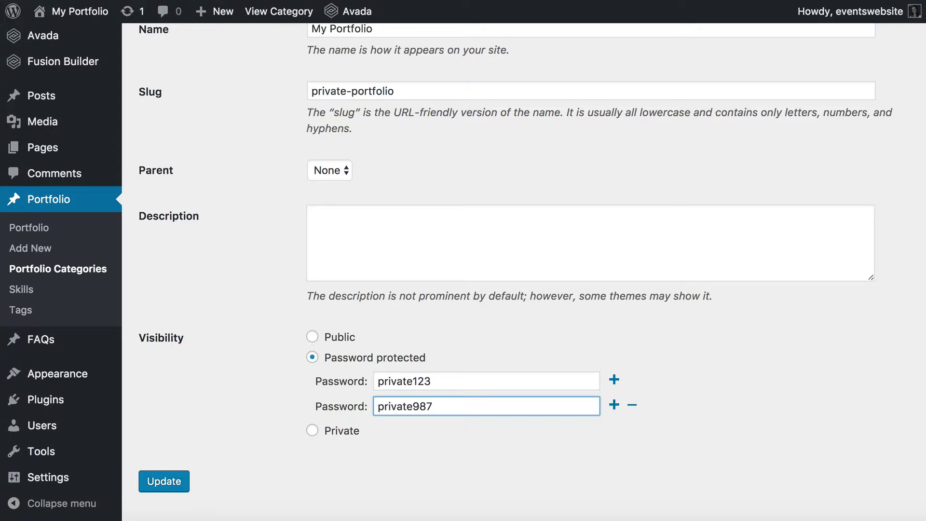
{"action": "left_click", "coordinate": [633, 406]}
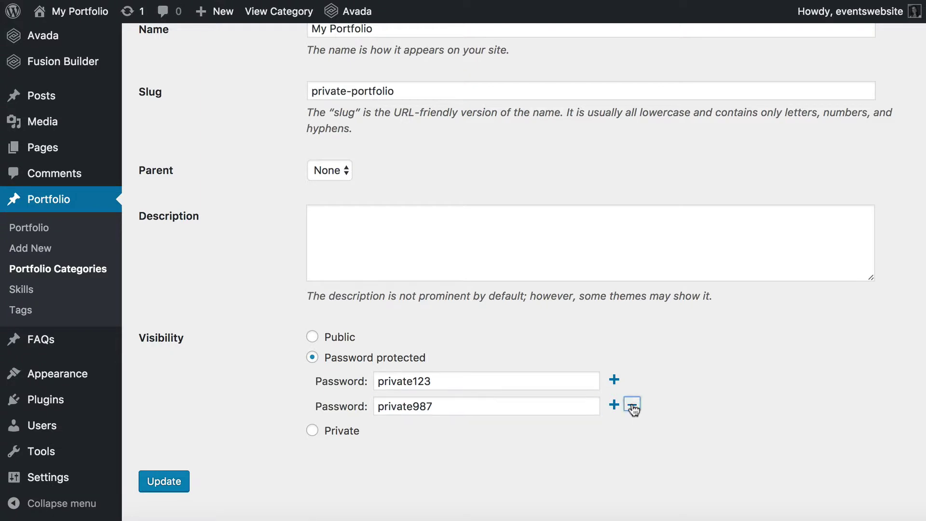
{"action": "left_click", "coordinate": [667, 141]}
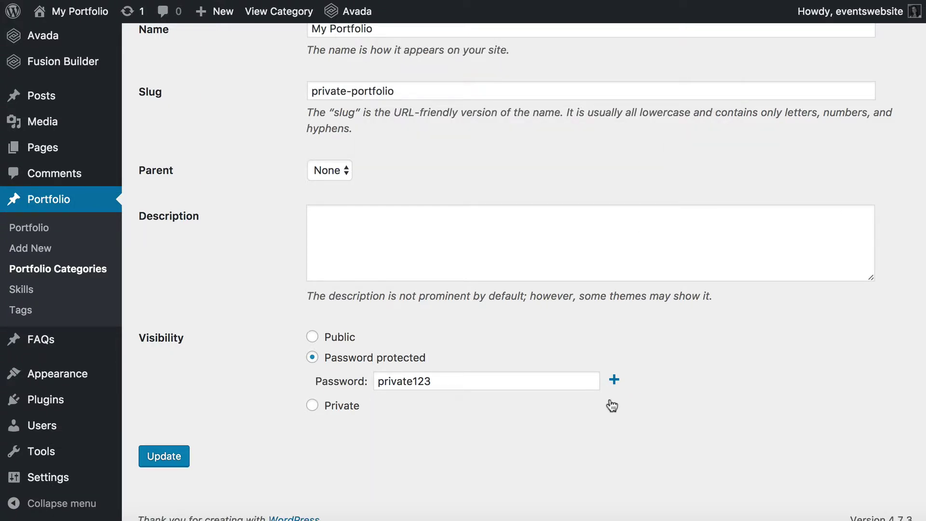
{"action": "left_click", "coordinate": [614, 380]}
{"action": "left_click", "coordinate": [614, 381]}
{"action": "left_click", "coordinate": [614, 381]}
{"action": "left_click", "coordinate": [614, 381]}
{"action": "left_click", "coordinate": [614, 381]}
{"action": "left_click", "coordinate": [614, 381]}
{"action": "scroll", "coordinate": [615, 444], "scroll_direction": "down", "scroll_amount": 5}
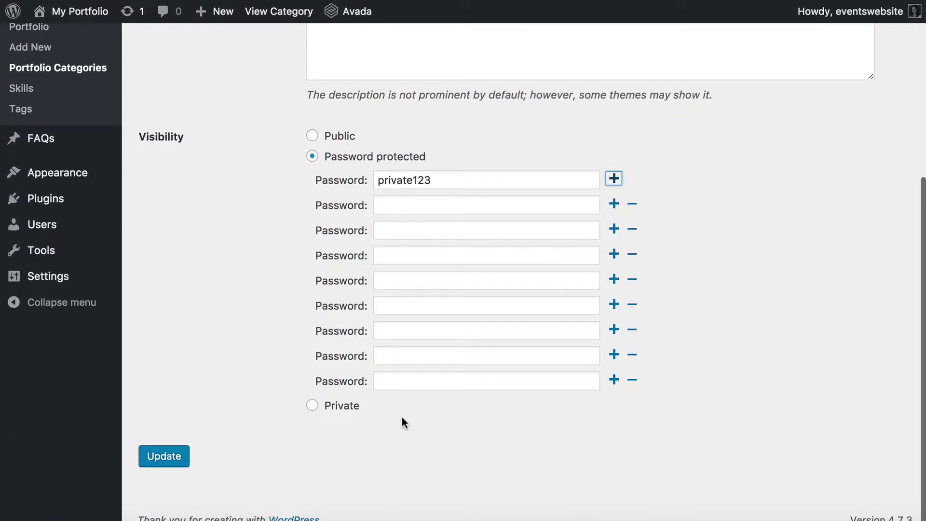
{"action": "left_click", "coordinate": [164, 461]}
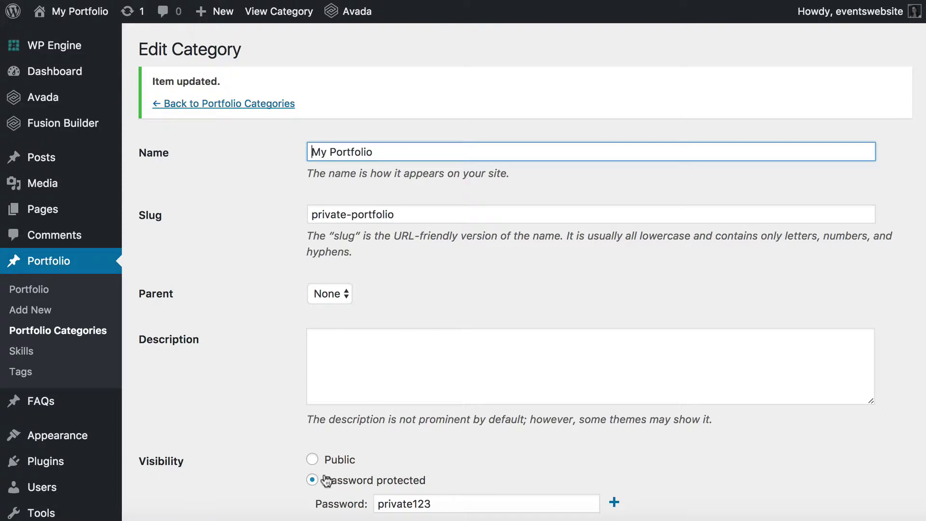
Step: Enter the name Private Sub-Cat and the slug sub-cat-private in the new category form
{"action": "left_click", "coordinate": [429, 502]}
{"action": "left_click_drag", "start_coordinate": [430, 503], "coordinate": [379, 503]}
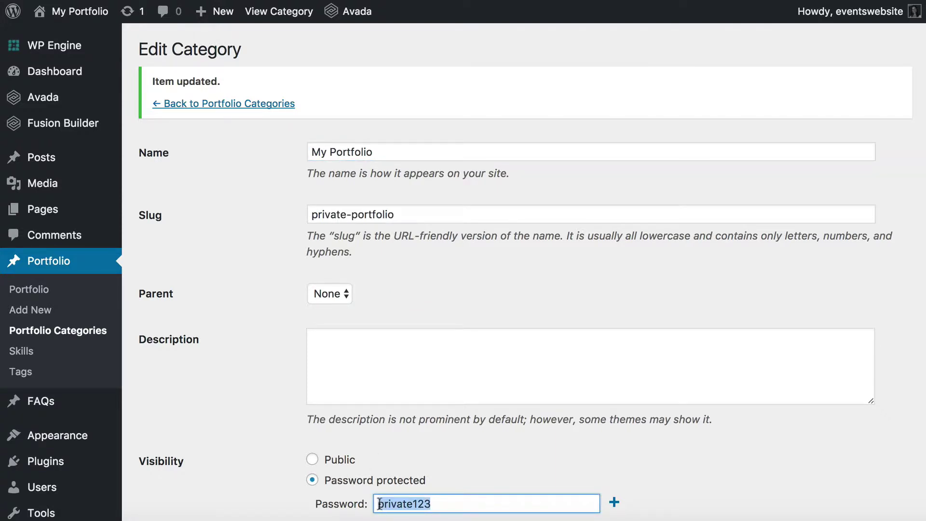
{"action": "scroll", "coordinate": [539, 441], "scroll_direction": "down", "scroll_amount": 3}
{"action": "scroll", "coordinate": [539, 440], "scroll_direction": "up", "scroll_amount": 3}
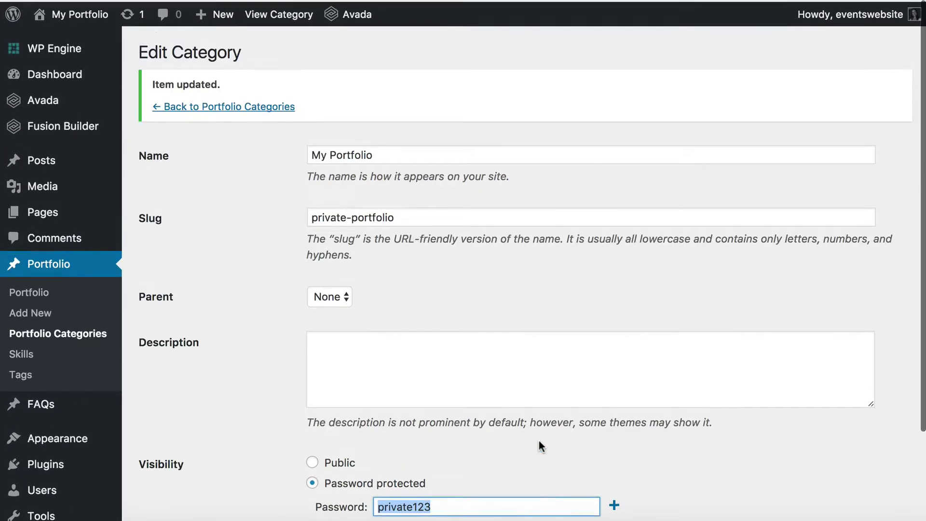
{"action": "left_click", "coordinate": [56, 331]}
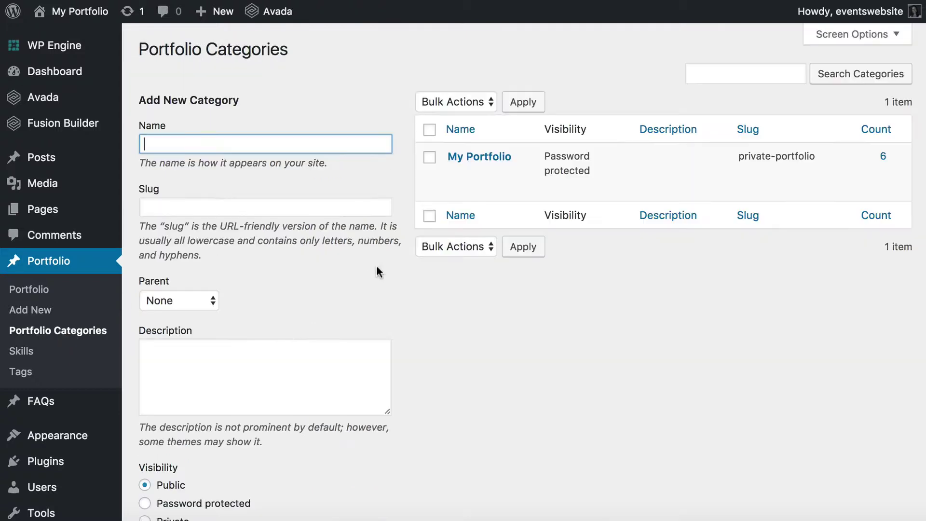
{"action": "type", "text": "Private Sub-Cat"}
{"action": "key", "text": "Tab"}
{"action": "type", "text": "sub-ca"}
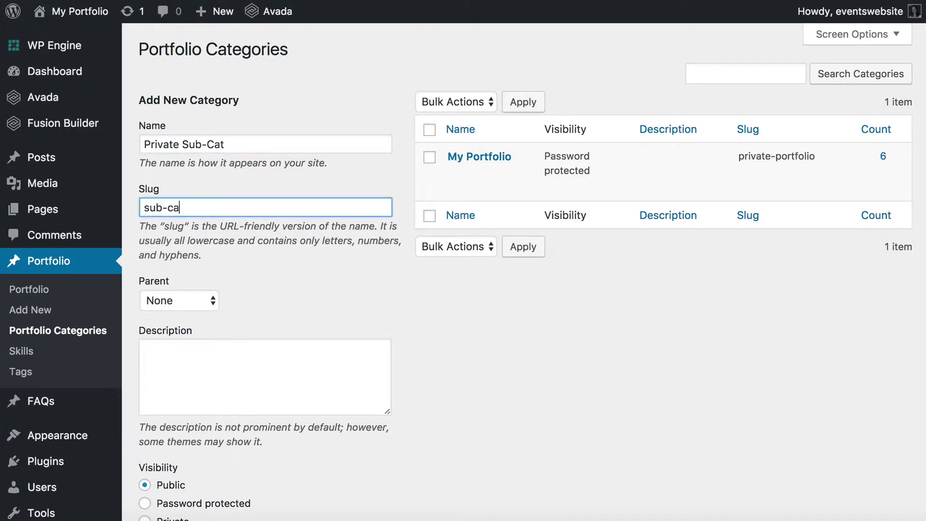
{"action": "type", "text": "t-private"}
Step: Set the new category's parent to My Portfolio
{"action": "scroll", "coordinate": [524, 270], "scroll_direction": "down", "scroll_amount": 3}
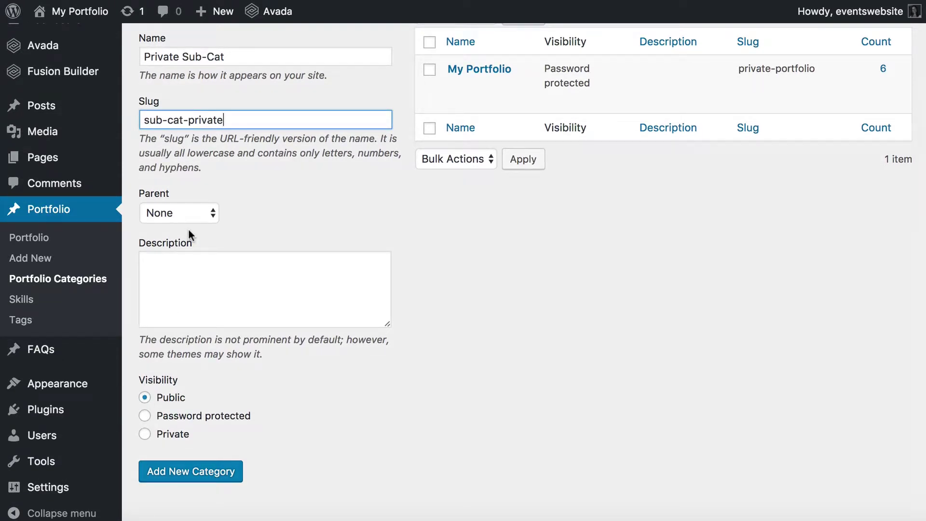
{"action": "scroll", "coordinate": [188, 230], "scroll_direction": "up", "scroll_amount": 2}
{"action": "left_click", "coordinate": [176, 264]}
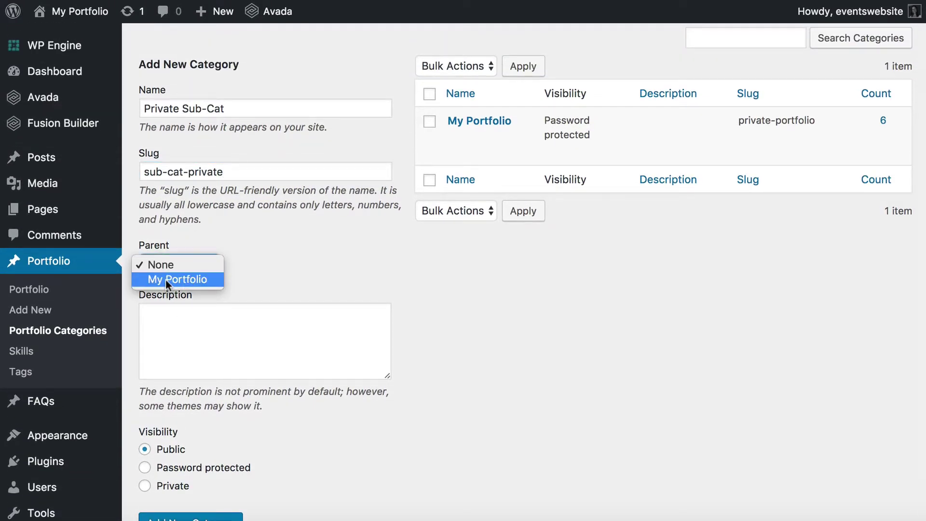
{"action": "left_click", "coordinate": [169, 279]}
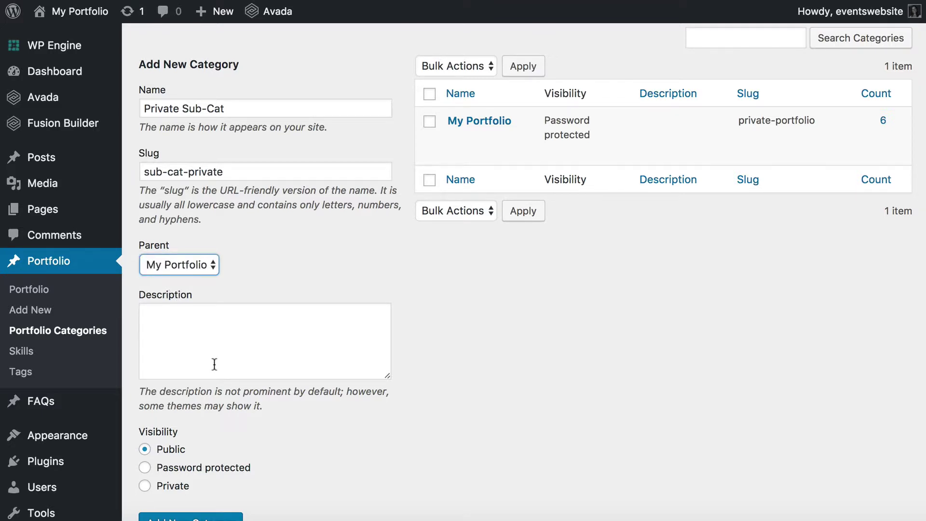
{"action": "scroll", "coordinate": [220, 438], "scroll_direction": "down", "scroll_amount": 1}
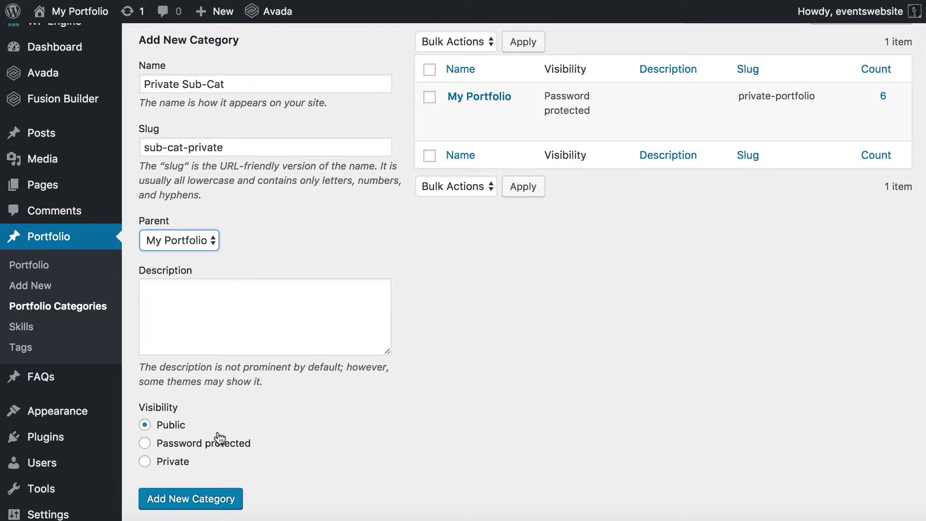
Step: Add Private Sub-Cat as a new category under My Portfolio
{"action": "left_click", "coordinate": [197, 503]}
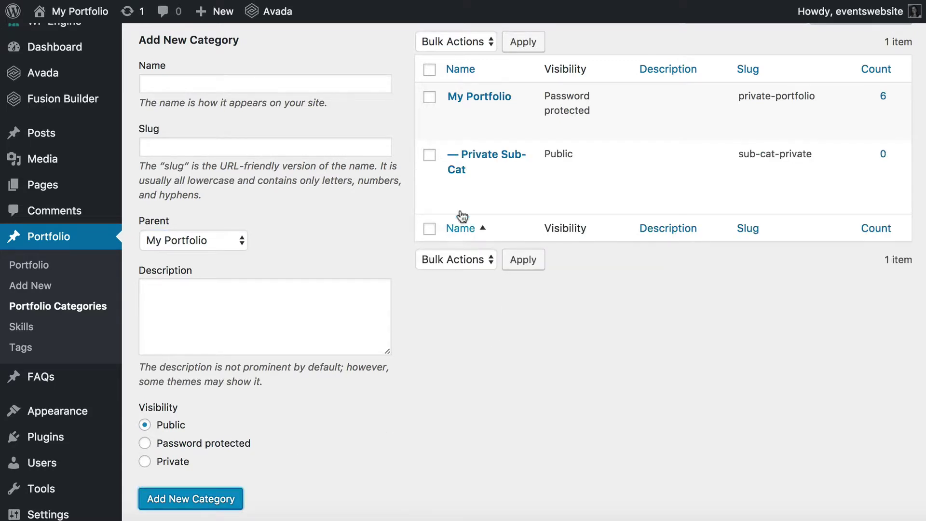
{"action": "mouse_move", "coordinate": [445, 154]}
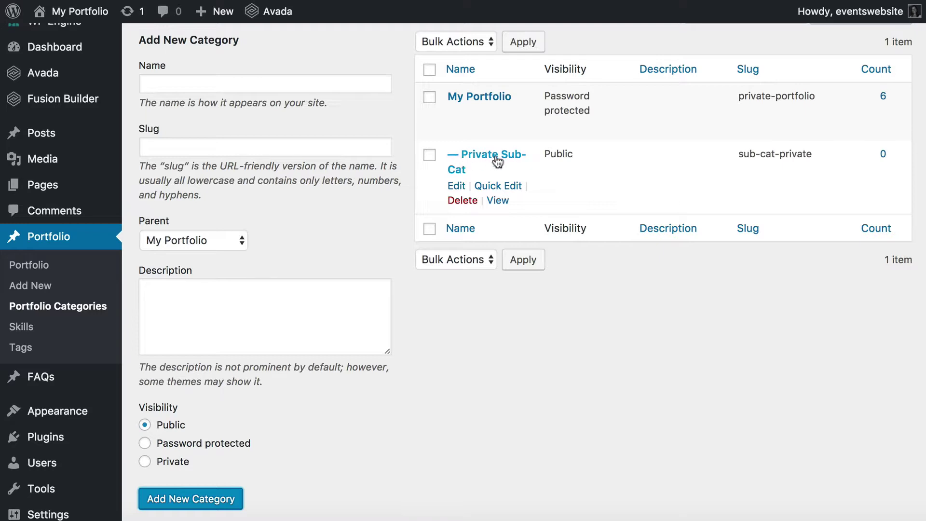
{"action": "mouse_move", "coordinate": [487, 102]}
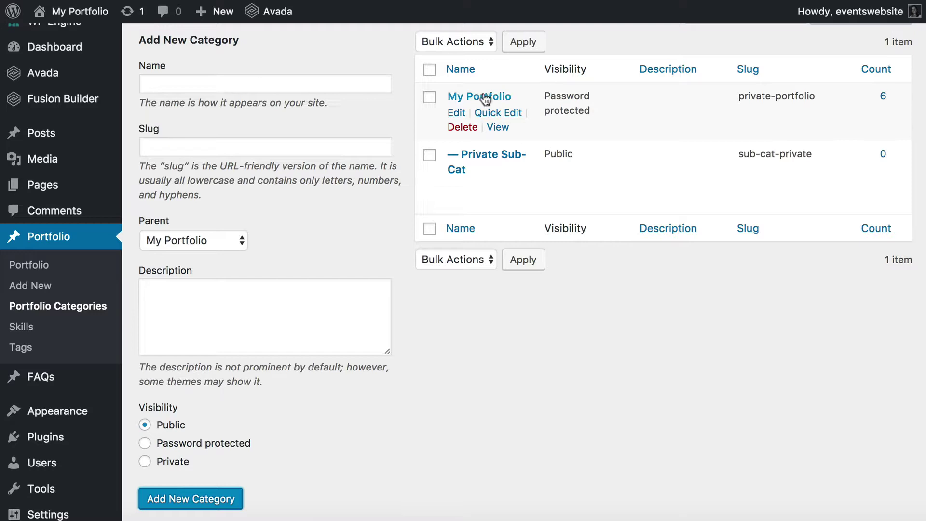
{"action": "mouse_move", "coordinate": [466, 165]}
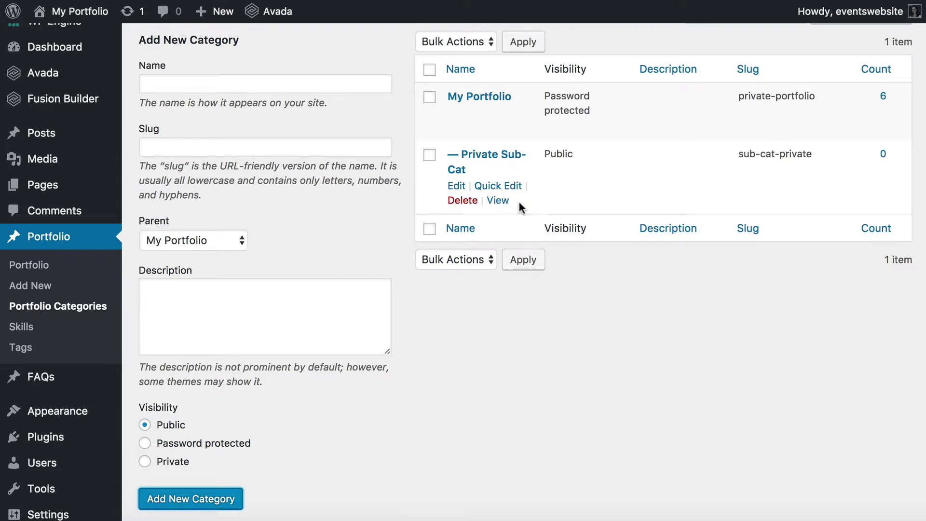
{"action": "mouse_move", "coordinate": [558, 115]}
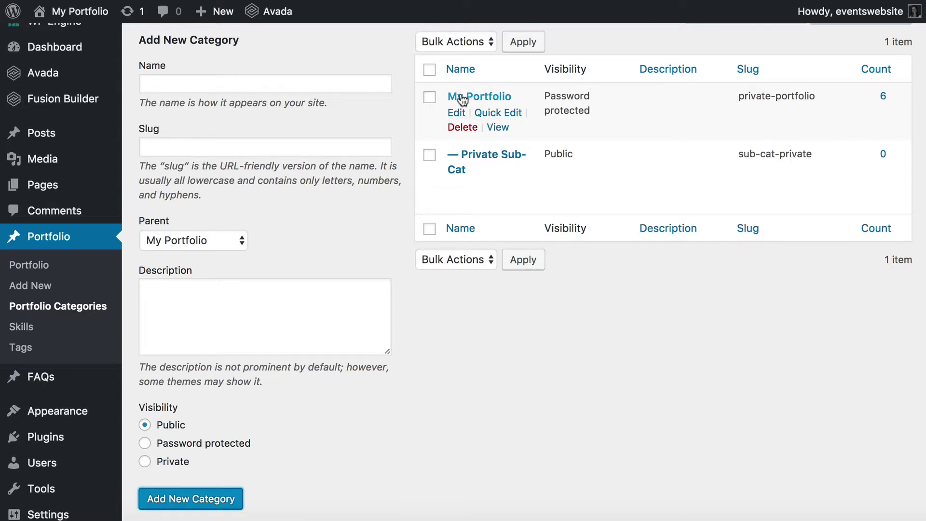
Step: Go to the portfolio items list and Quick Edit Donec Ore Turis Eget
{"action": "mouse_move", "coordinate": [44, 153]}
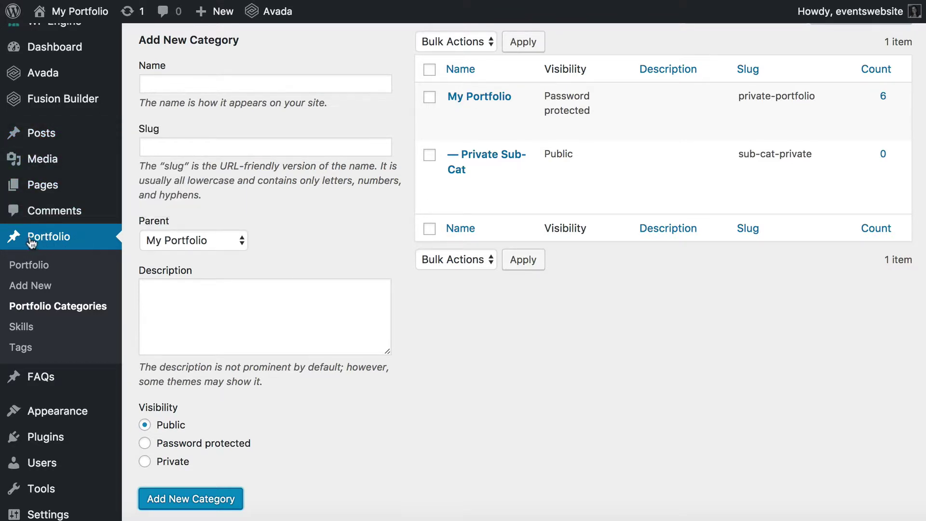
{"action": "left_click", "coordinate": [50, 242]}
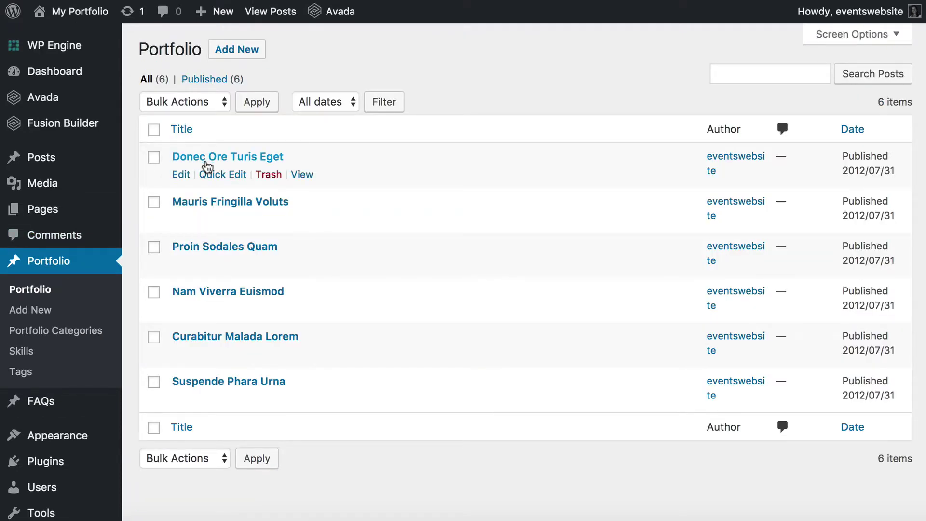
{"action": "left_click", "coordinate": [218, 174]}
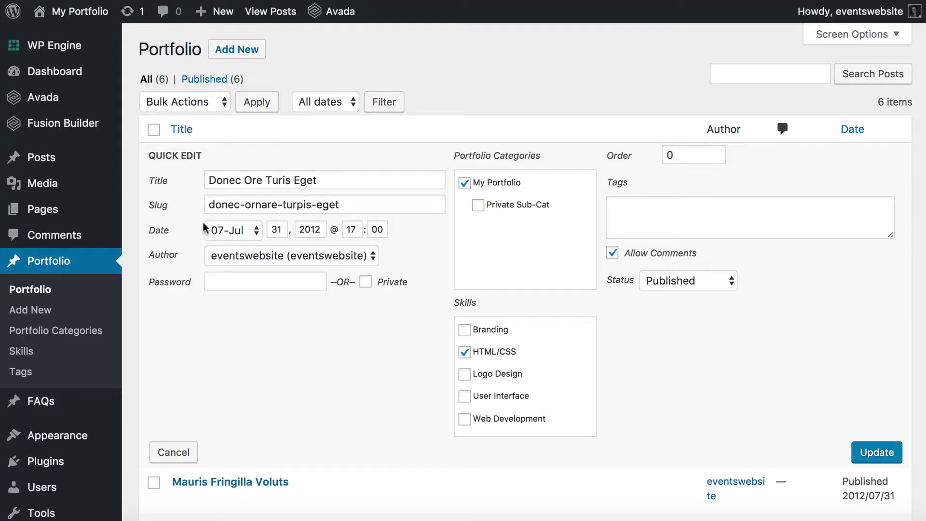
Step: Put Donec Ore Turis Eget in Private Sub-Cat and save it
{"action": "key", "text": "Escape"}
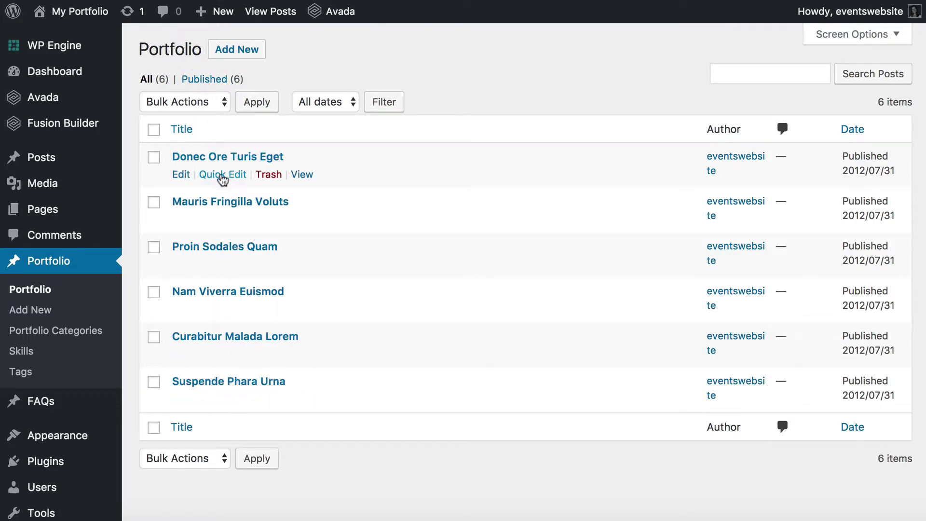
{"action": "left_click", "coordinate": [218, 175]}
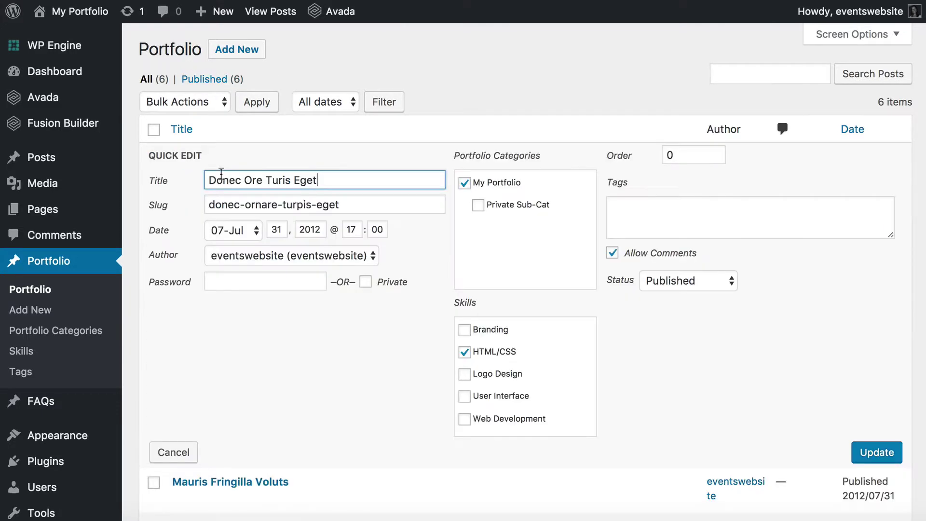
{"action": "left_click", "coordinate": [478, 204]}
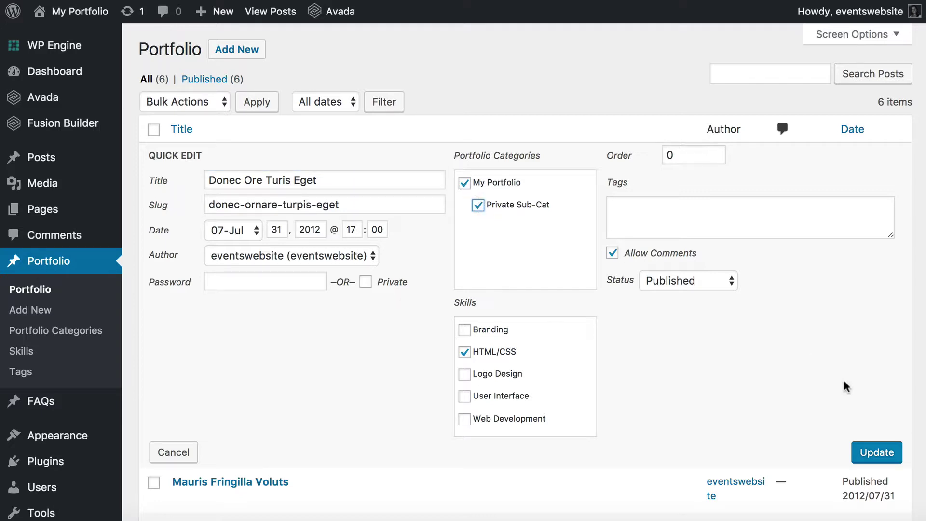
{"action": "left_click", "coordinate": [868, 451]}
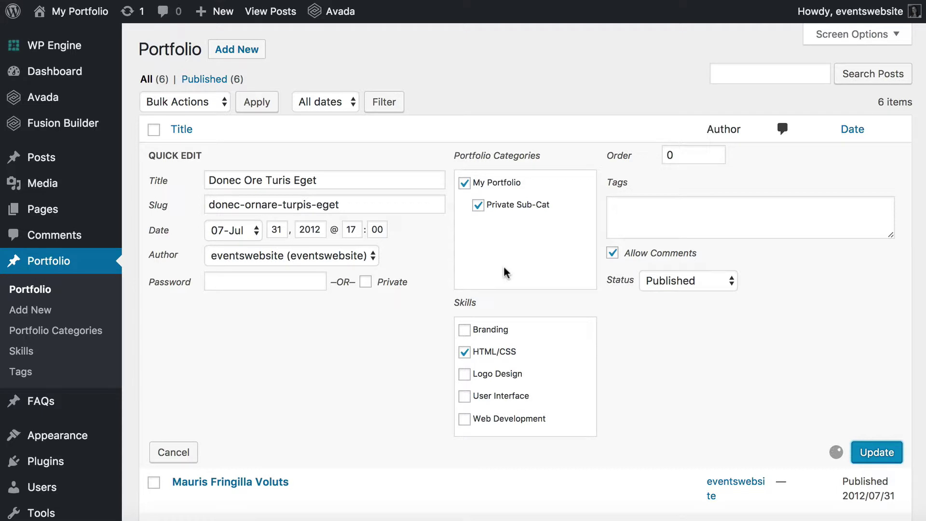
Step: Put Proin Sodales Quam in Private Sub-Cat and save it
{"action": "left_click", "coordinate": [218, 264]}
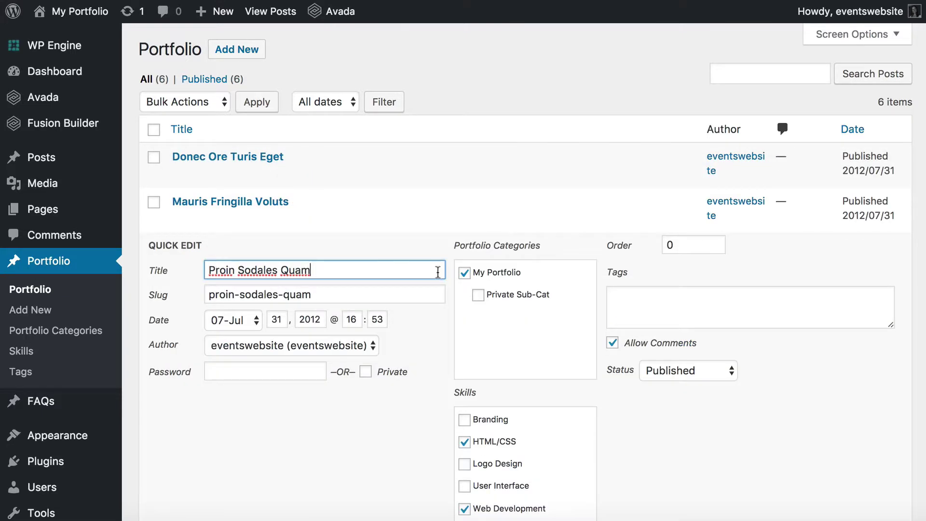
{"action": "left_click", "coordinate": [478, 293]}
{"action": "scroll", "coordinate": [507, 306], "scroll_direction": "down", "scroll_amount": 3}
{"action": "left_click", "coordinate": [884, 386]}
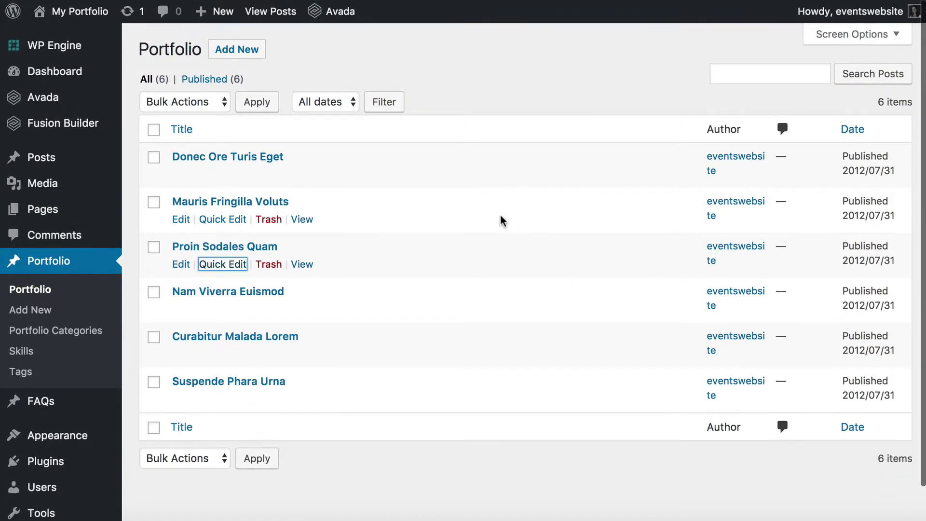
{"action": "mouse_move", "coordinate": [83, 18]}
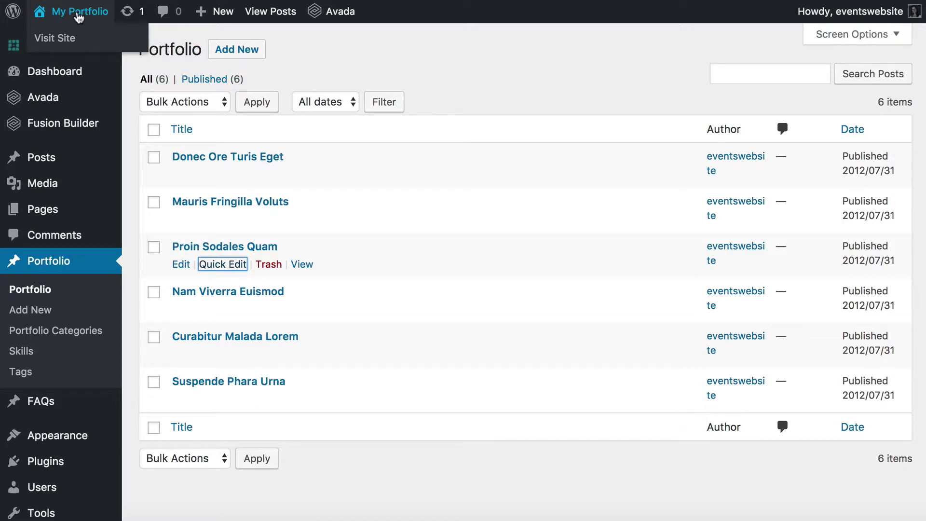
Step: Visit the front-end homepage showing the Password Protected Categories Plugin Demo welcome
{"action": "left_click", "coordinate": [78, 14]}
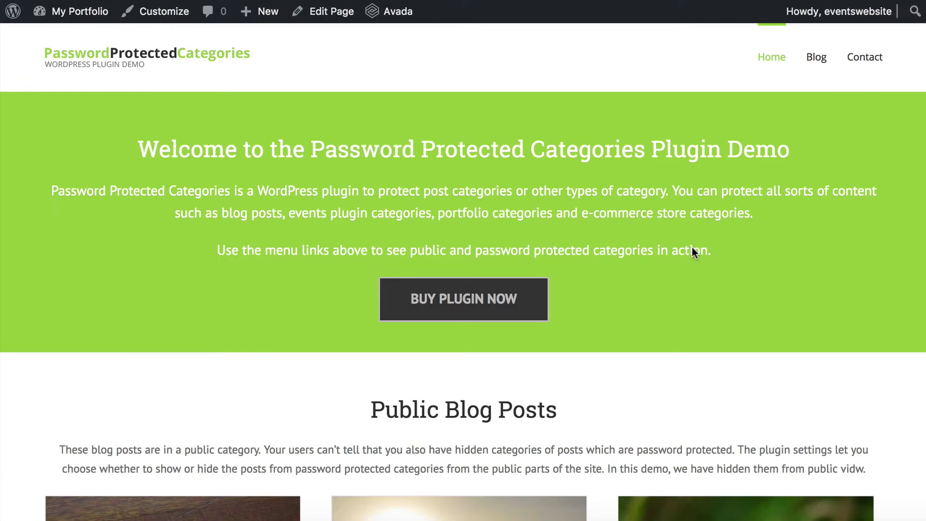
{"action": "mouse_move", "coordinate": [838, 57]}
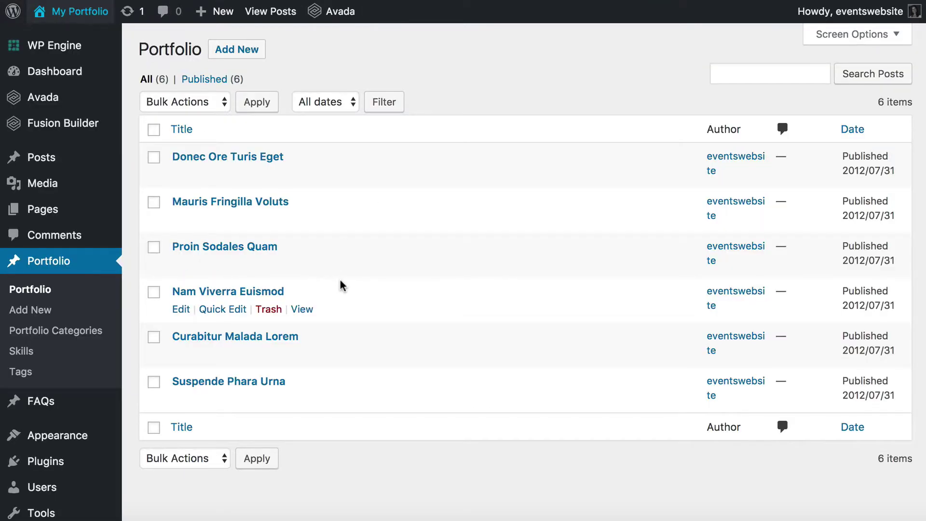
Step: Scroll through the menu editor's panels of items that can be added
{"action": "scroll", "coordinate": [341, 283], "scroll_direction": "down", "scroll_amount": 2}
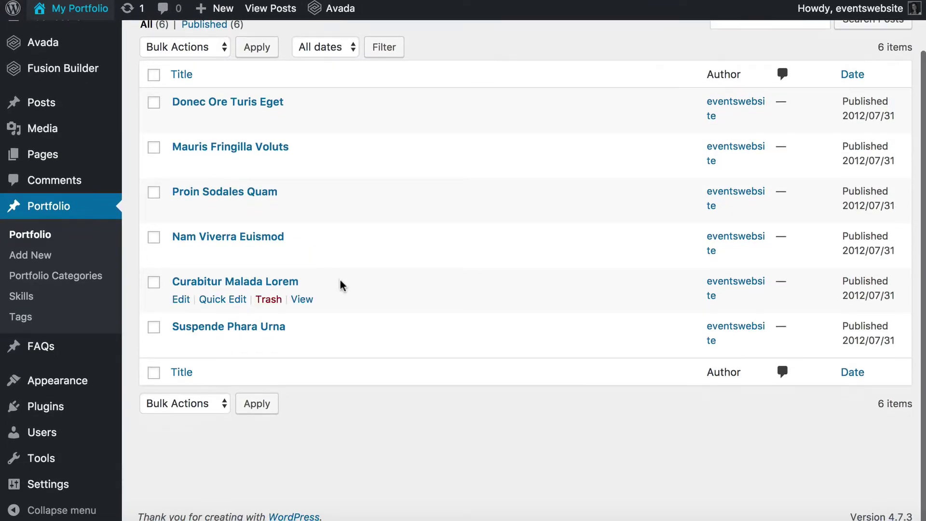
{"action": "mouse_move", "coordinate": [63, 386]}
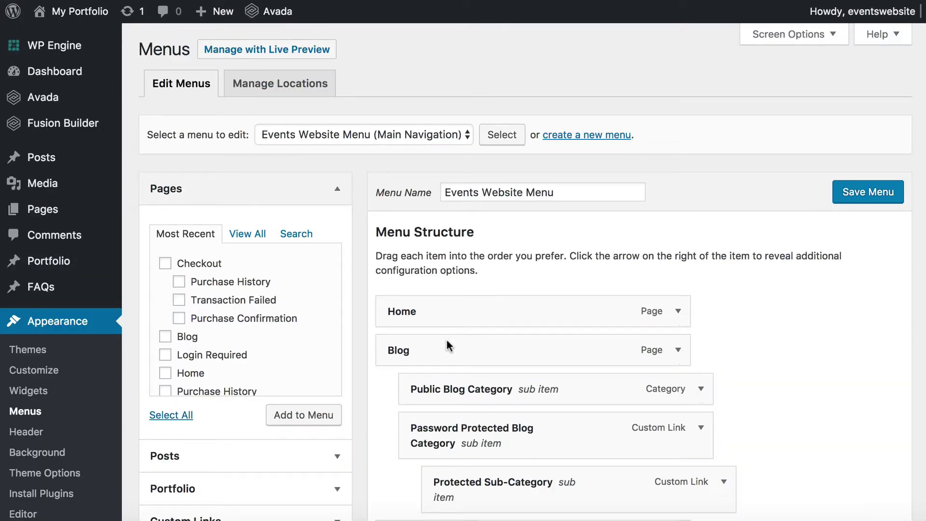
{"action": "scroll", "coordinate": [446, 339], "scroll_direction": "down", "scroll_amount": 5}
{"action": "scroll", "coordinate": [446, 340], "scroll_direction": "down", "scroll_amount": 1}
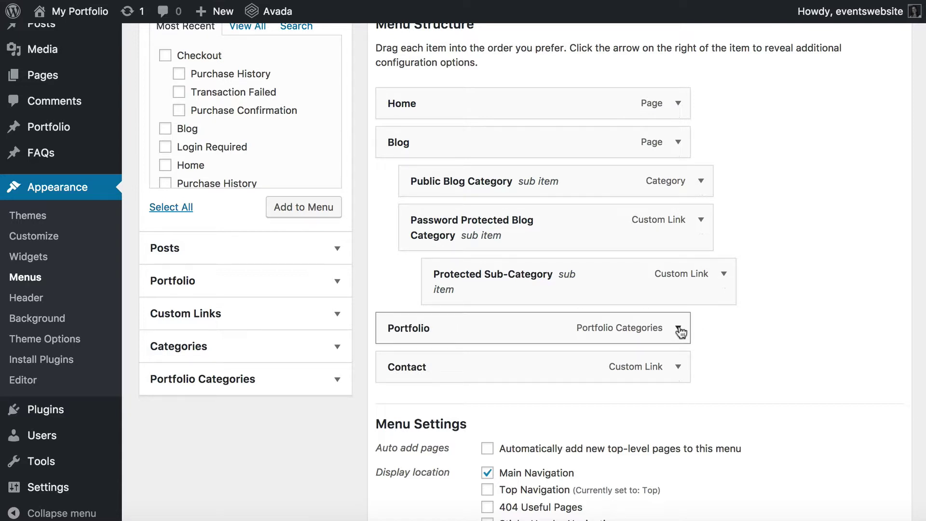
{"action": "scroll", "coordinate": [679, 332], "scroll_direction": "up", "scroll_amount": 1}
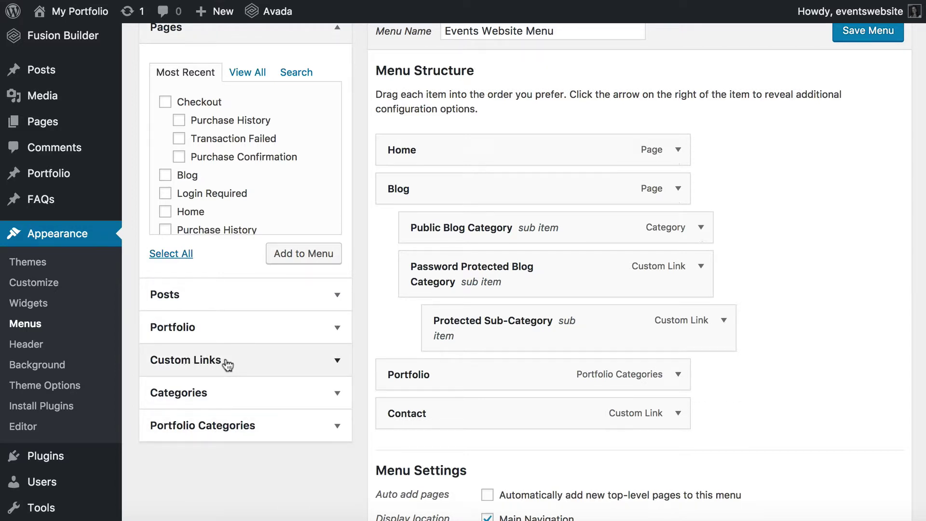
{"action": "left_click", "coordinate": [199, 366]}
{"action": "scroll", "coordinate": [202, 203], "scroll_direction": "up", "scroll_amount": 3}
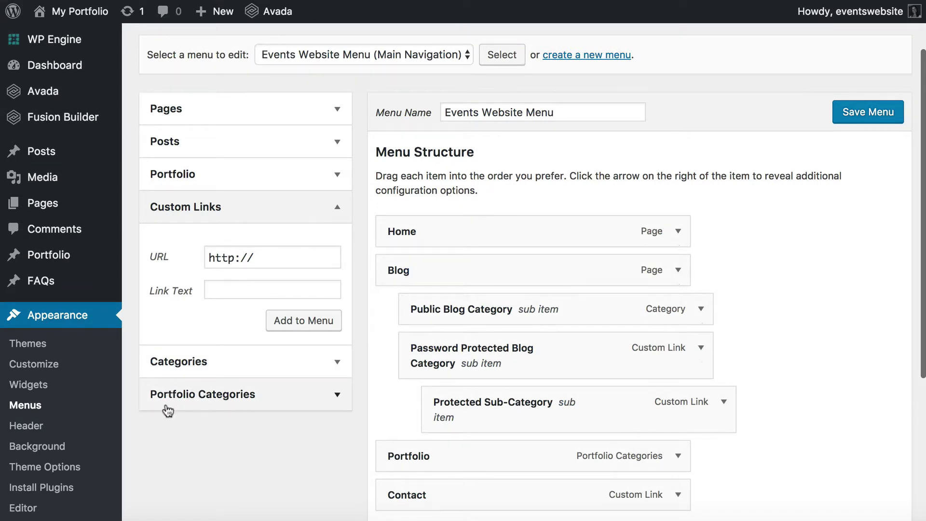
{"action": "left_click", "coordinate": [271, 257]}
{"action": "left_click_drag", "start_coordinate": [270, 257], "coordinate": [145, 257]}
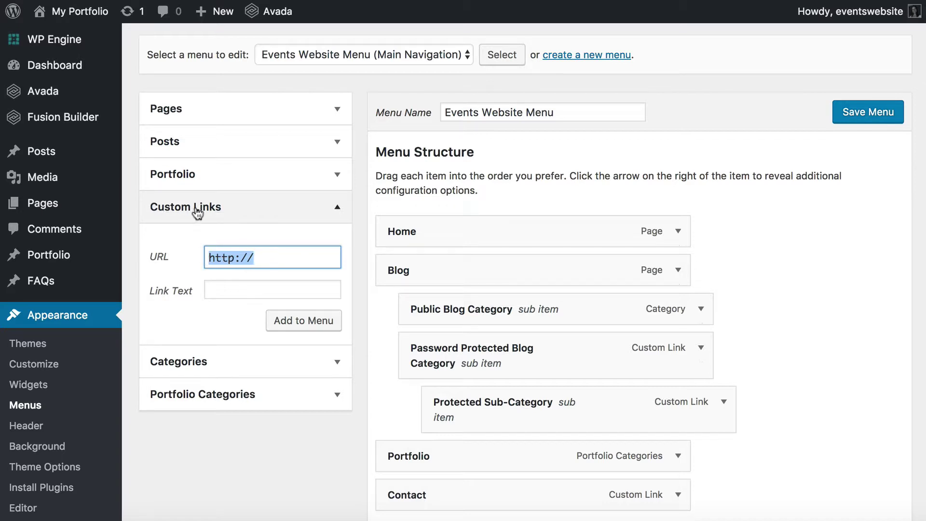
{"action": "mouse_move", "coordinate": [61, 258]}
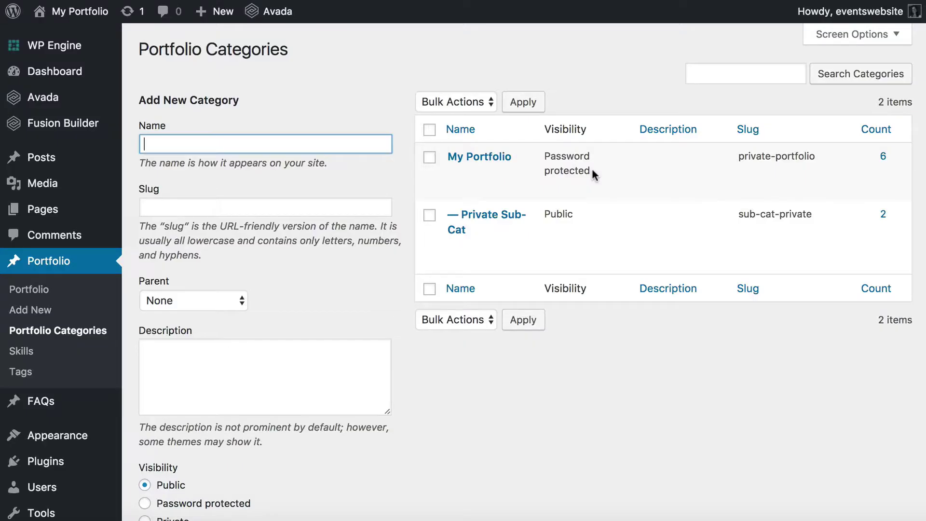
{"action": "mouse_move", "coordinate": [588, 176]}
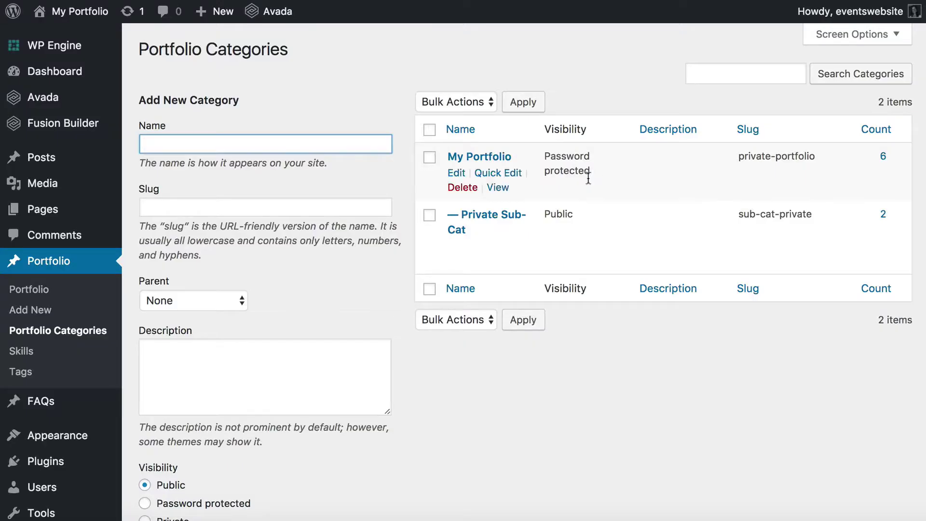
Step: Add a 'Private Portfolio' custom link using the copied My Portfolio category URL
{"action": "right_click", "coordinate": [497, 191]}
{"action": "left_click", "coordinate": [531, 262]}
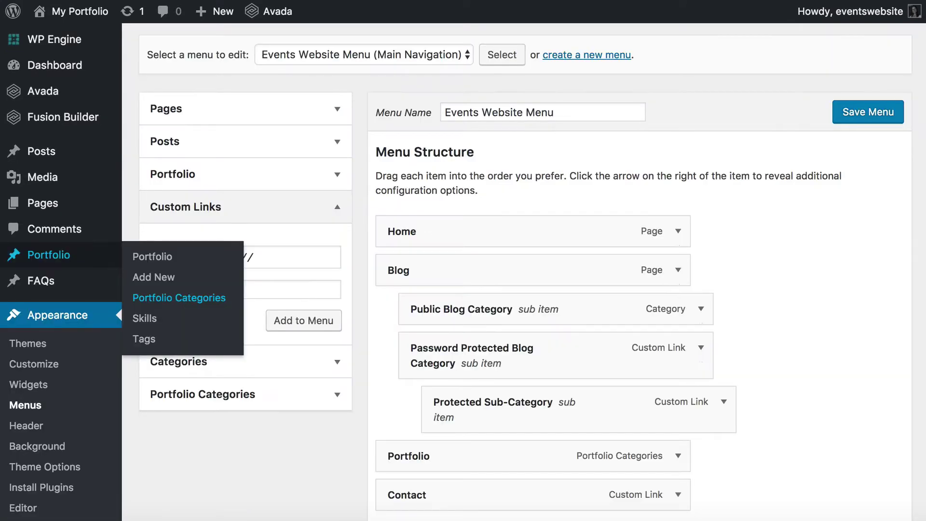
{"action": "left_click", "coordinate": [298, 256]}
{"action": "left_click_drag", "start_coordinate": [339, 252], "coordinate": [175, 252]}
{"action": "key", "text": "ctrl+v"}
{"action": "left_click", "coordinate": [225, 288]}
{"action": "type", "text": "Priv"}
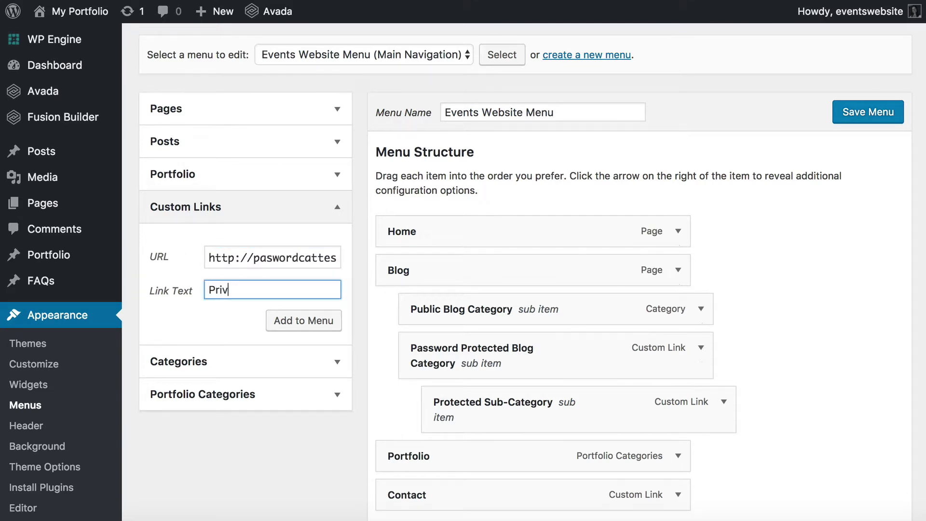
{"action": "type", "text": "ate Portfolio"}
{"action": "left_click", "coordinate": [307, 322]}
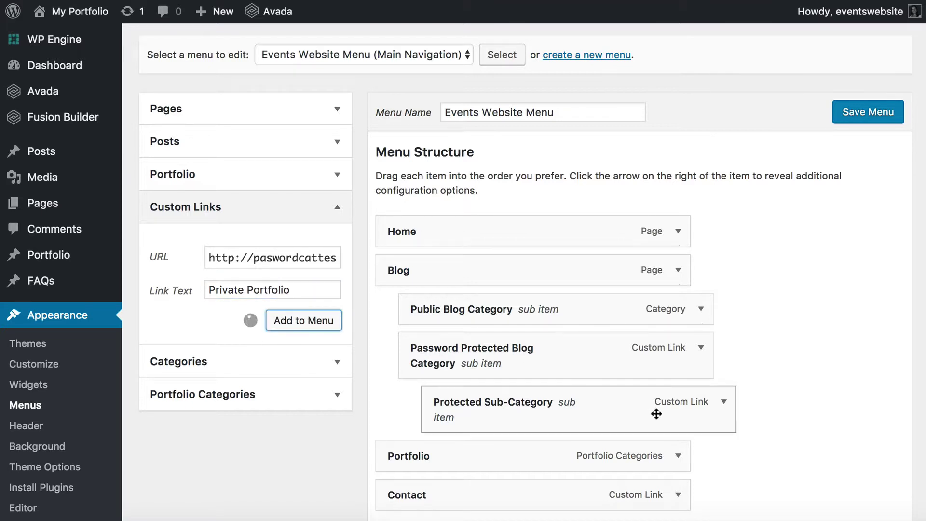
Step: Move the Private Portfolio item just above Contact and save the menu
{"action": "scroll", "coordinate": [656, 414], "scroll_direction": "down", "scroll_amount": 3}
{"action": "left_click_drag", "start_coordinate": [506, 405], "coordinate": [443, 369]}
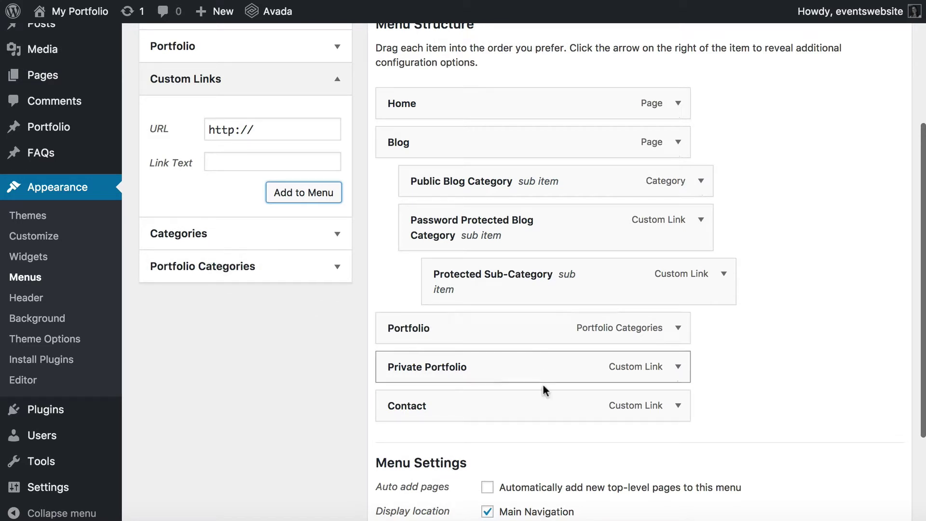
{"action": "scroll", "coordinate": [546, 343], "scroll_direction": "down", "scroll_amount": 2}
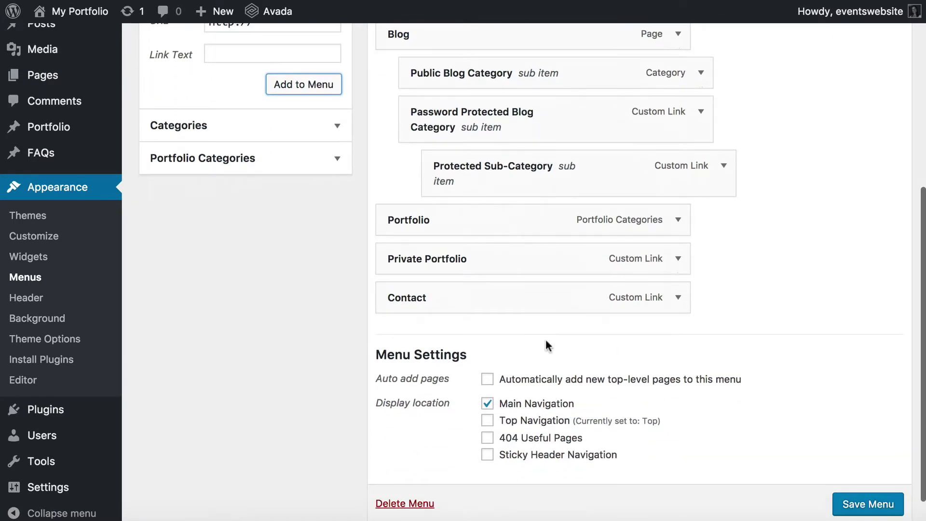
{"action": "left_click", "coordinate": [859, 502]}
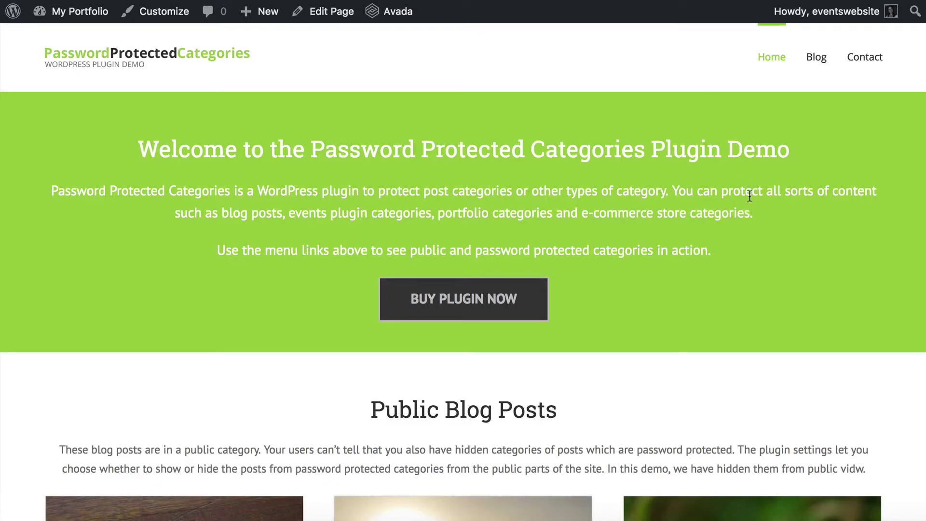
Step: Reload the site, open Private Portfolio from the nav, and unlock it with the category password
{"action": "key", "text": "super+r"}
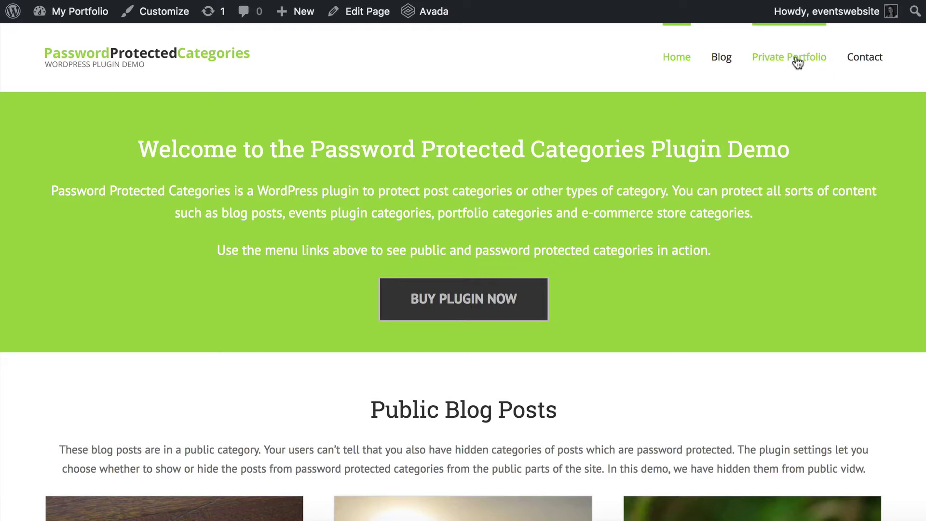
{"action": "left_click", "coordinate": [798, 63]}
{"action": "left_click", "coordinate": [213, 250]}
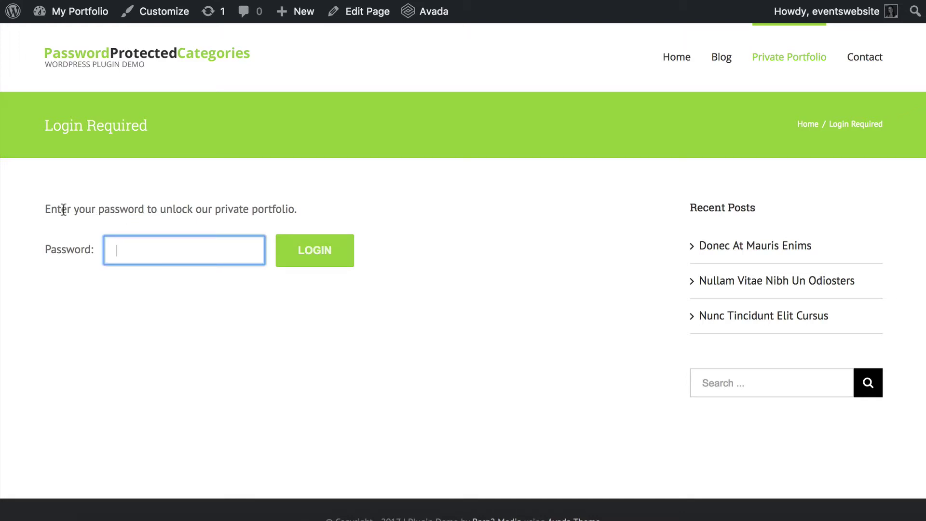
{"action": "type", "text": "1234567890"}
{"action": "left_click_drag", "start_coordinate": [180, 244], "coordinate": [2, 244]}
{"action": "type", "text": "1234567890"}
{"action": "left_click", "coordinate": [311, 254]}
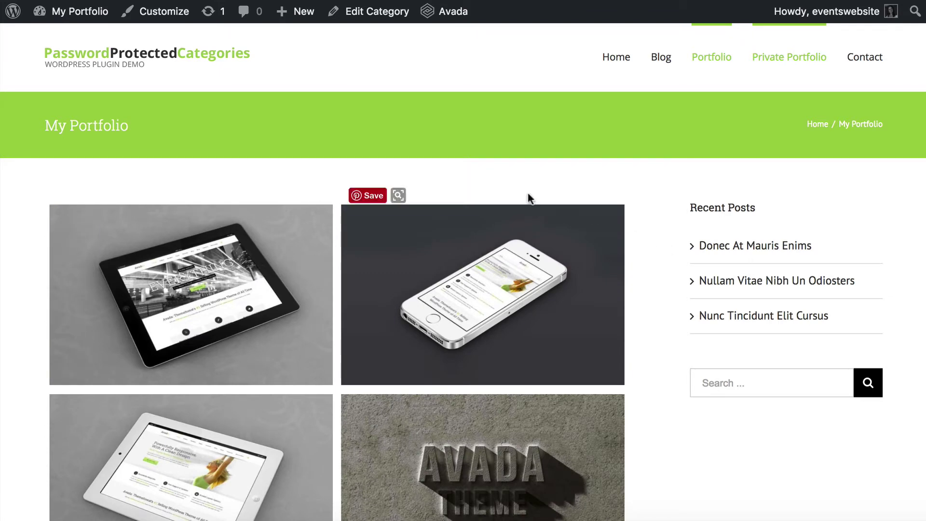
{"action": "scroll", "coordinate": [668, 402], "scroll_direction": "down", "scroll_amount": 8}
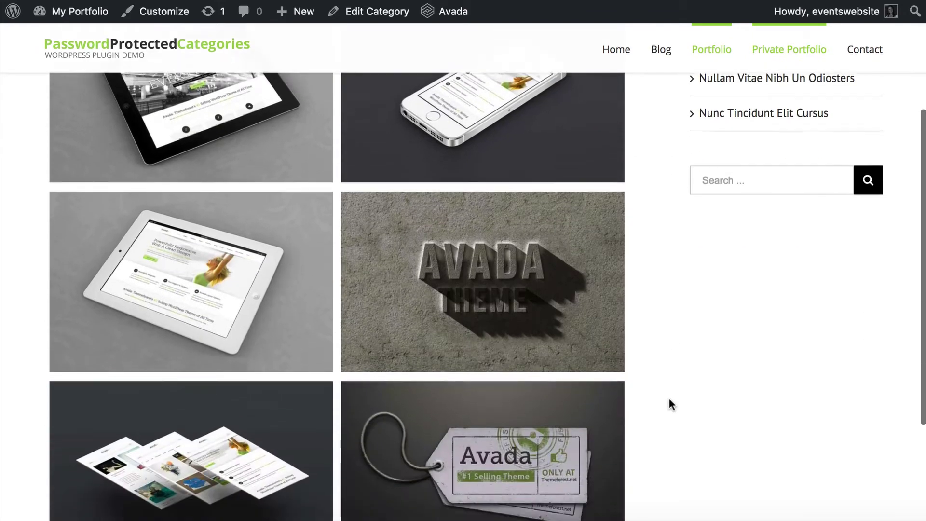
{"action": "scroll", "coordinate": [669, 399], "scroll_direction": "up", "scroll_amount": 10}
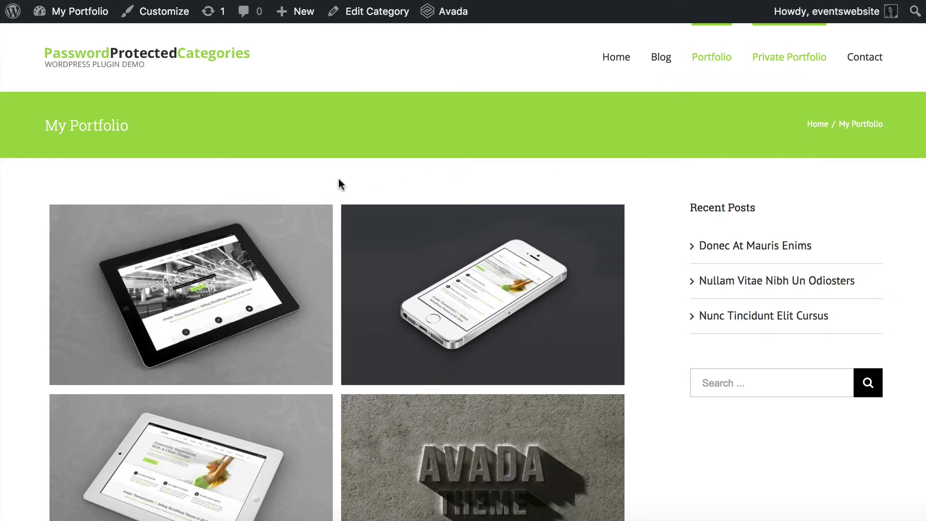
{"action": "scroll", "coordinate": [338, 180], "scroll_direction": "down", "scroll_amount": 6}
{"action": "scroll", "coordinate": [337, 180], "scroll_direction": "up", "scroll_amount": 6}
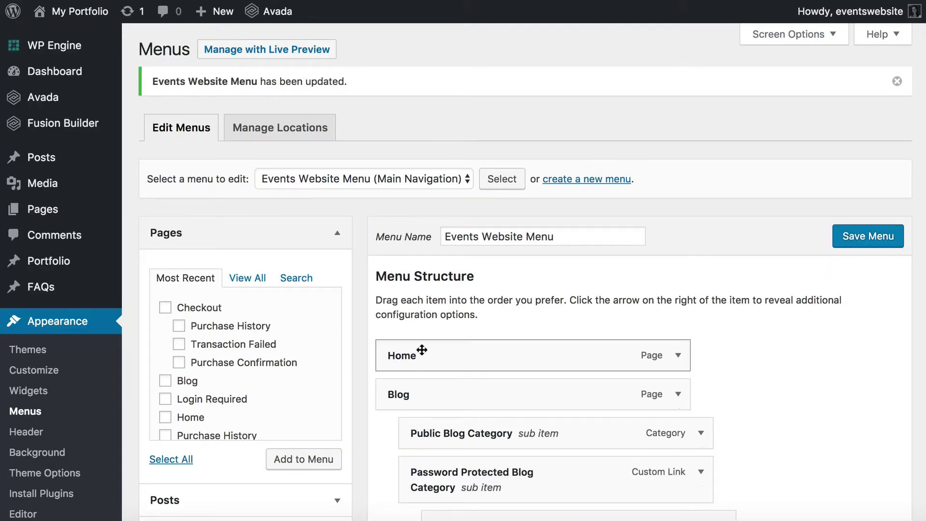
Step: Expand the Portfolio Categories and Portfolio boxes and review Private Portfolio's place before Contact
{"action": "scroll", "coordinate": [419, 354], "scroll_direction": "down", "scroll_amount": 7}
{"action": "left_click", "coordinate": [209, 298]}
{"action": "scroll", "coordinate": [209, 298], "scroll_direction": "down", "scroll_amount": 5}
{"action": "scroll", "coordinate": [220, 208], "scroll_direction": "up", "scroll_amount": 3}
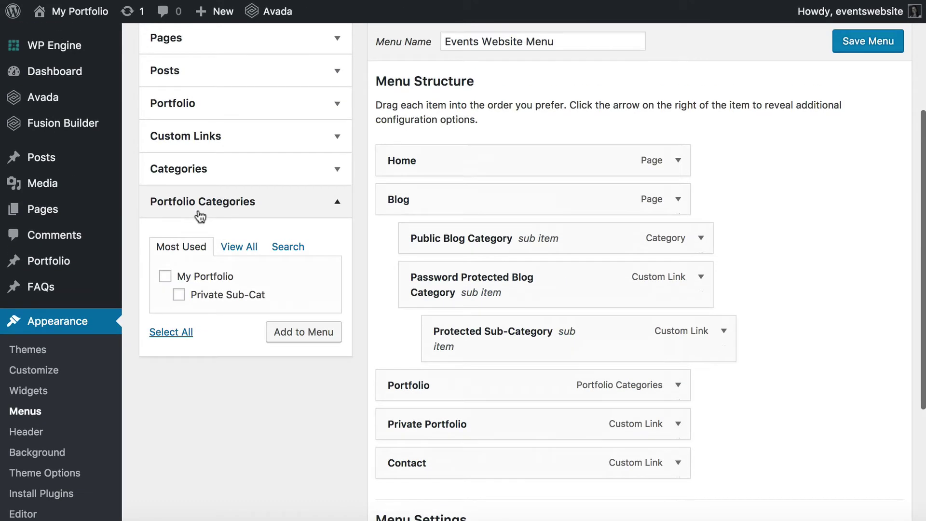
{"action": "scroll", "coordinate": [246, 198], "scroll_direction": "up", "scroll_amount": 2}
{"action": "left_click", "coordinate": [182, 175]}
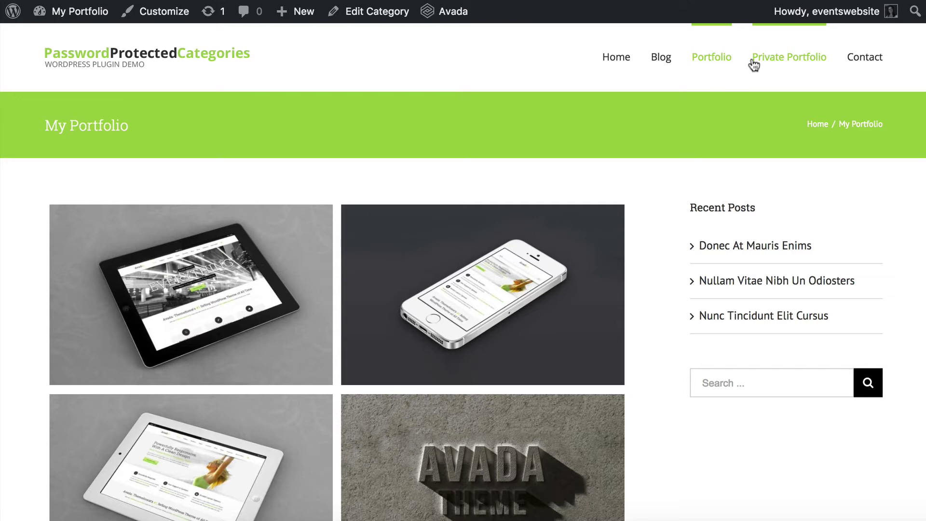
{"action": "scroll", "coordinate": [719, 174], "scroll_direction": "down", "scroll_amount": 10}
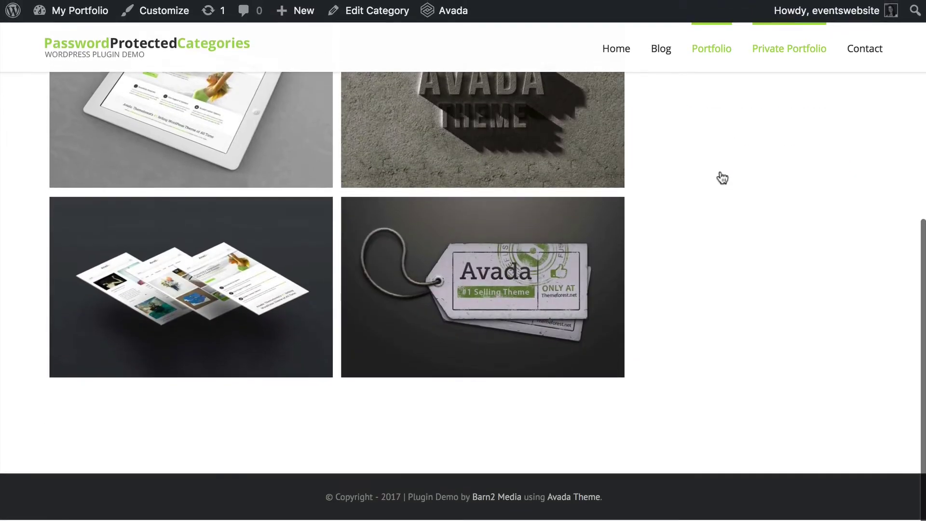
{"action": "scroll", "coordinate": [676, 364], "scroll_direction": "up", "scroll_amount": 10}
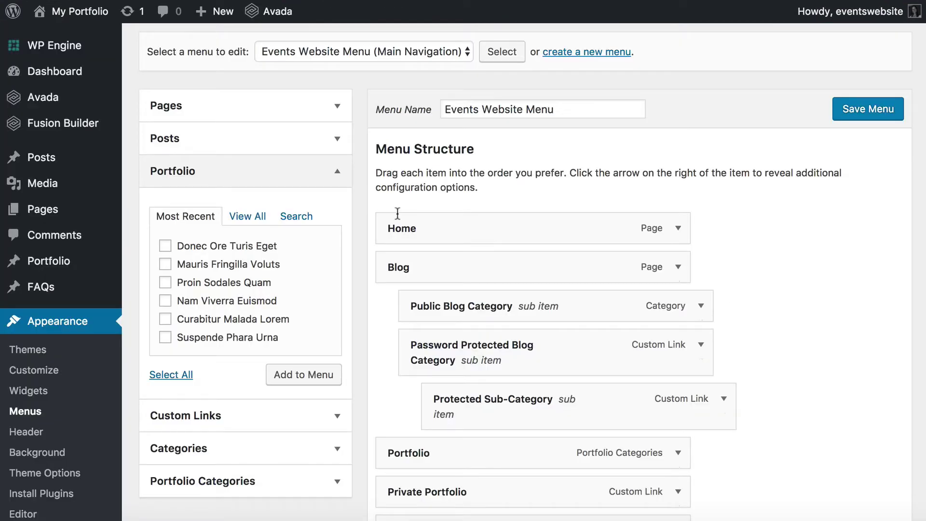
{"action": "scroll", "coordinate": [387, 265], "scroll_direction": "down", "scroll_amount": 5}
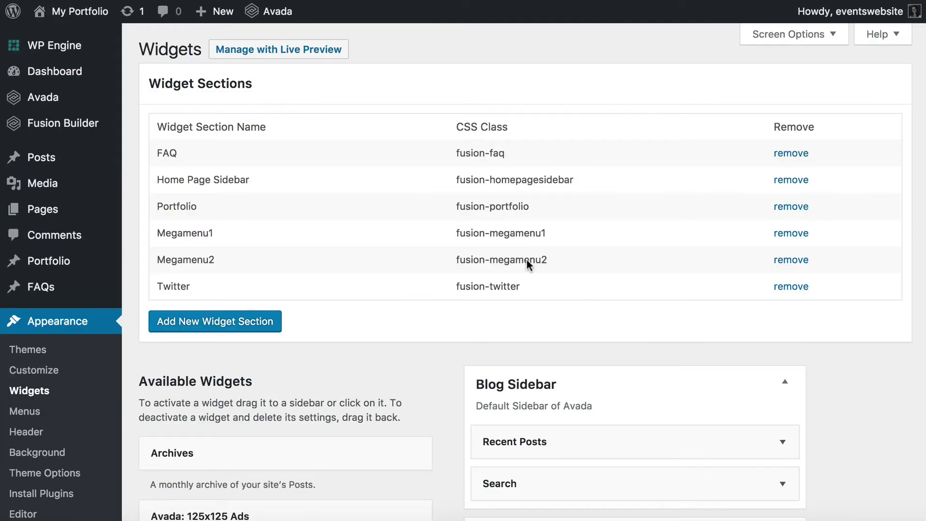
Step: Drag a Text widget into Blog Sidebar, enter [category_login] as its content, and save
{"action": "scroll", "coordinate": [403, 352], "scroll_direction": "down", "scroll_amount": 10}
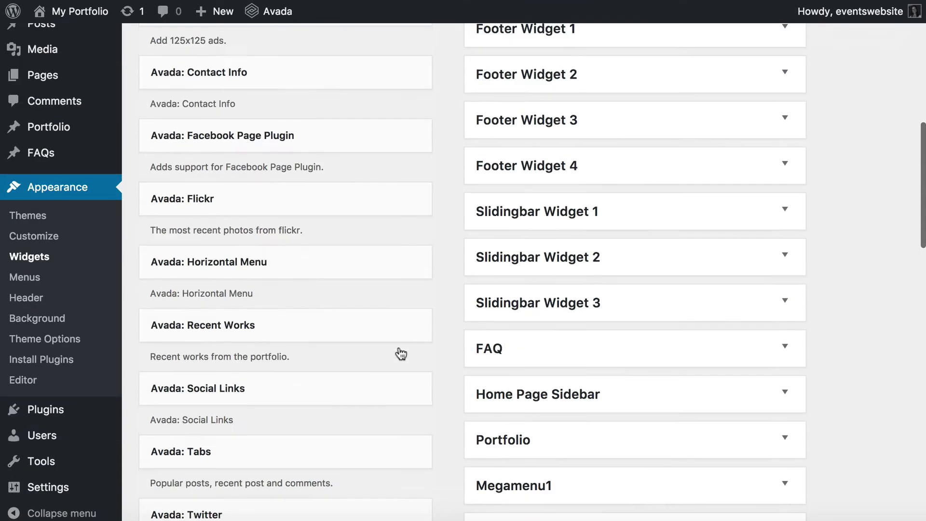
{"action": "scroll", "coordinate": [400, 353], "scroll_direction": "down", "scroll_amount": 10}
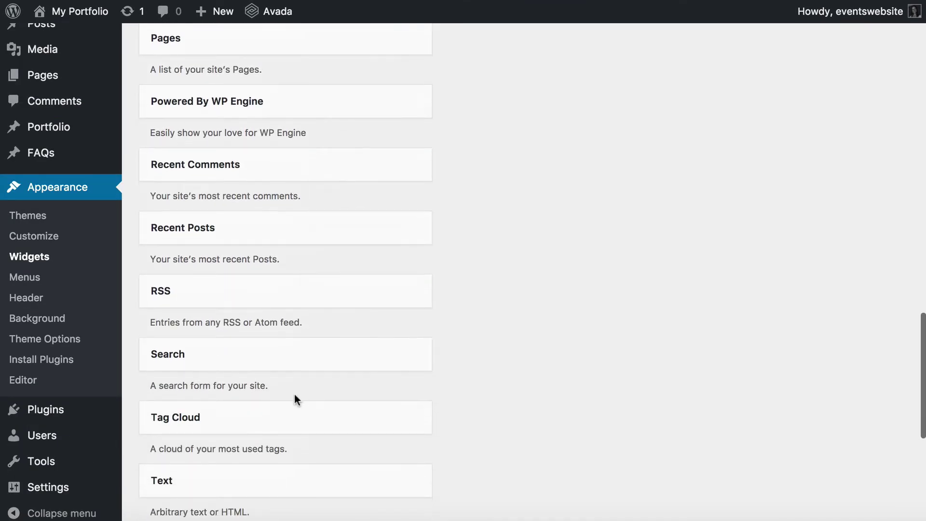
{"action": "left_click_drag", "start_coordinate": [178, 415], "coordinate": [519, 334]}
{"action": "left_click", "coordinate": [521, 449]}
{"action": "type", "text": "[category"}
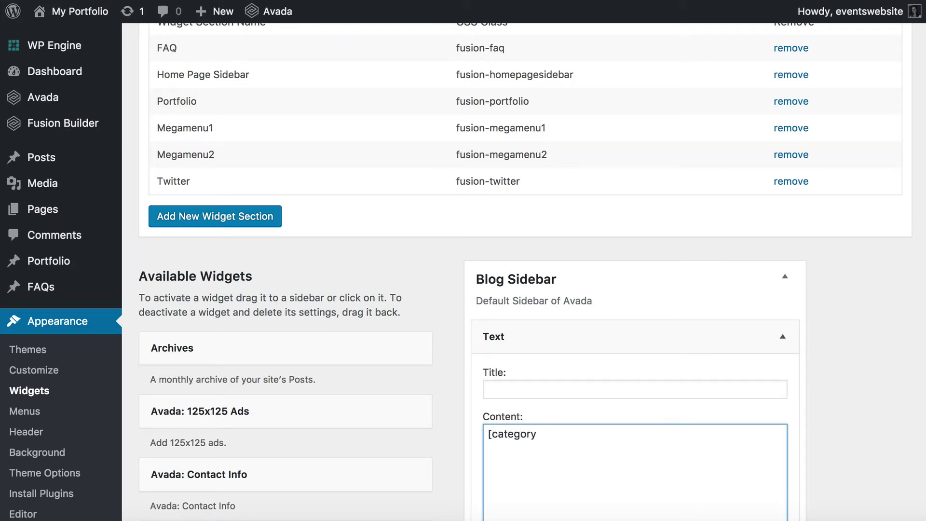
{"action": "type", "text": "_login]"}
{"action": "scroll", "coordinate": [624, 496], "scroll_direction": "down", "scroll_amount": 5}
{"action": "left_click_drag", "start_coordinate": [585, 252], "coordinate": [429, 247]}
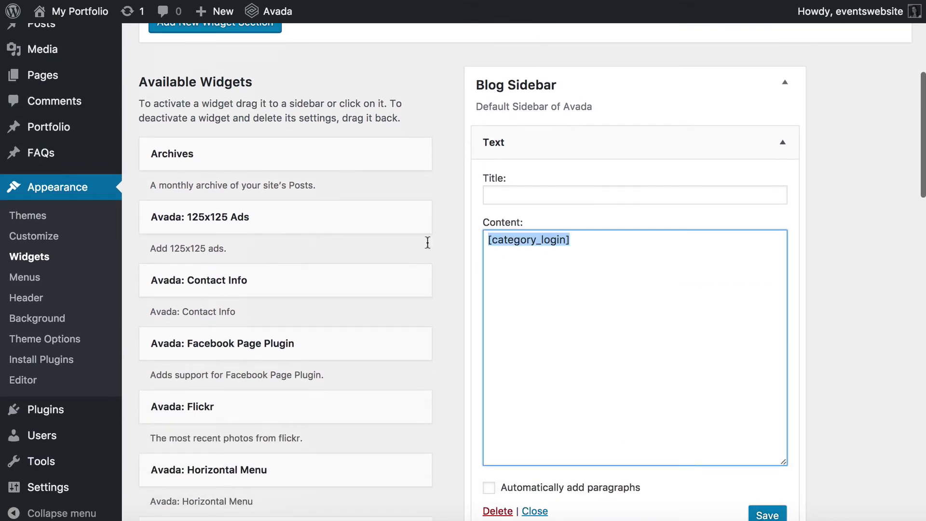
{"action": "scroll", "coordinate": [715, 297], "scroll_direction": "down", "scroll_amount": 1}
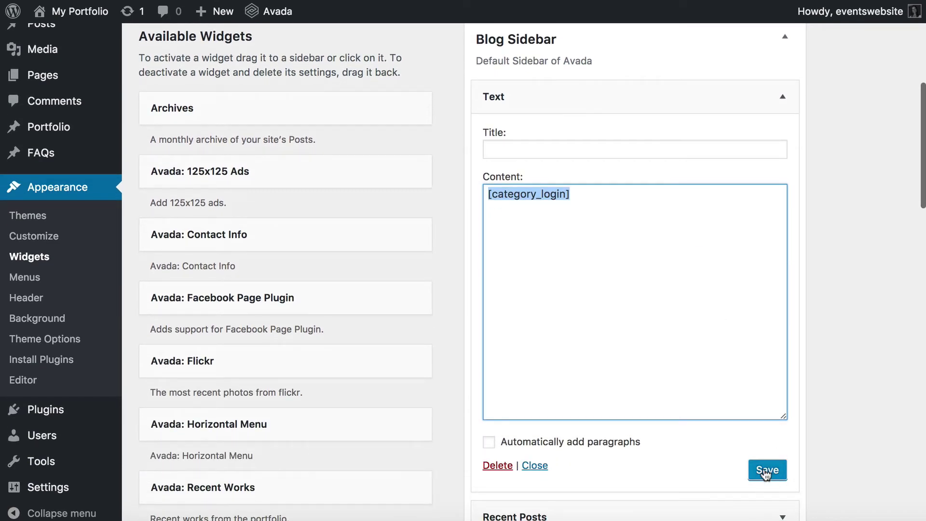
{"action": "left_click", "coordinate": [777, 468]}
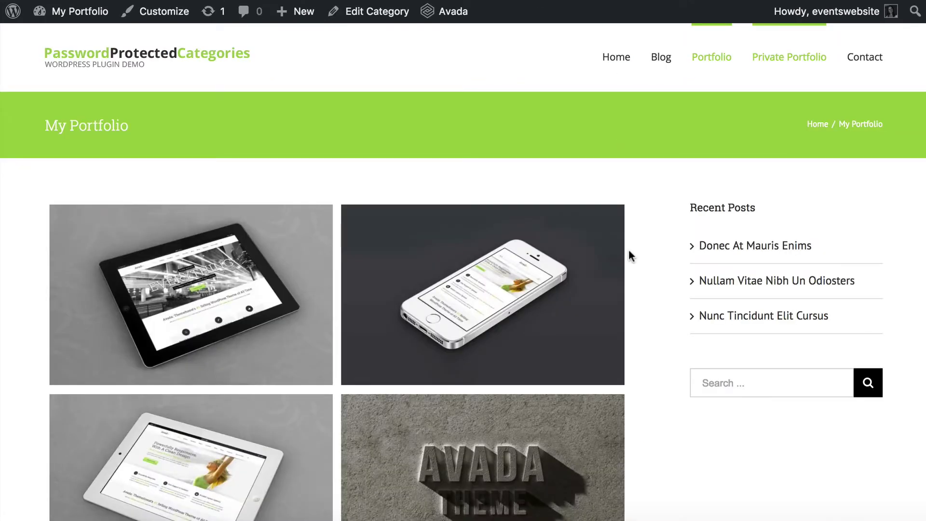
Step: Reload My Portfolio and check the sidebar's 'Enter your password to unlock our private portfolio' form
{"action": "key", "text": "super+r"}
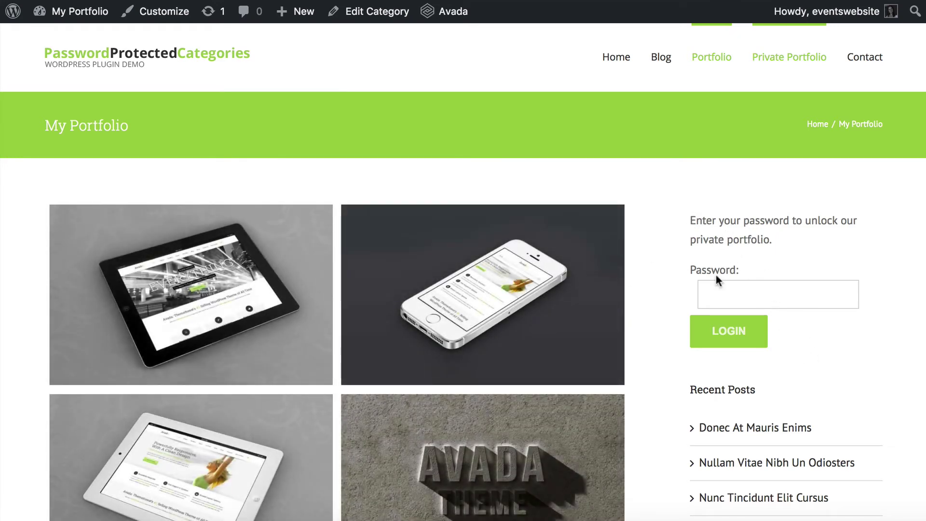
{"action": "left_click_drag", "start_coordinate": [771, 239], "coordinate": [796, 234]}
{"action": "left_click", "coordinate": [692, 222]}
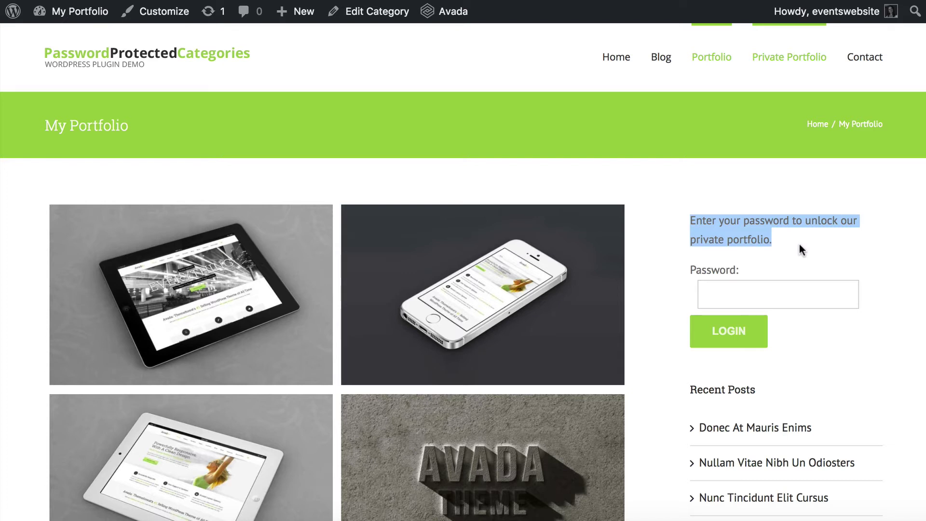
{"action": "left_click_drag", "start_coordinate": [795, 243], "coordinate": [821, 243]}
{"action": "left_click", "coordinate": [693, 223]}
{"action": "left_click", "coordinate": [798, 233]}
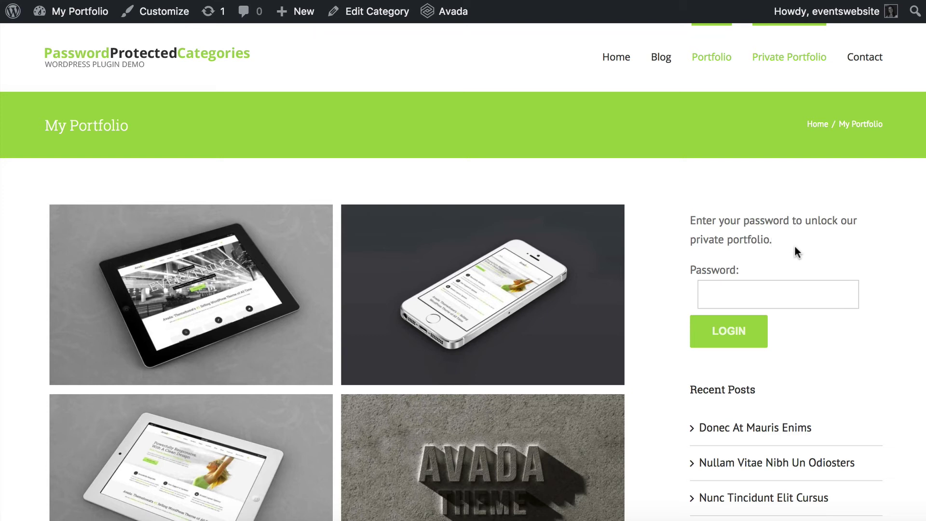
{"action": "scroll", "coordinate": [645, 375], "scroll_direction": "down", "scroll_amount": 2}
{"action": "scroll", "coordinate": [644, 371], "scroll_direction": "down", "scroll_amount": 8}
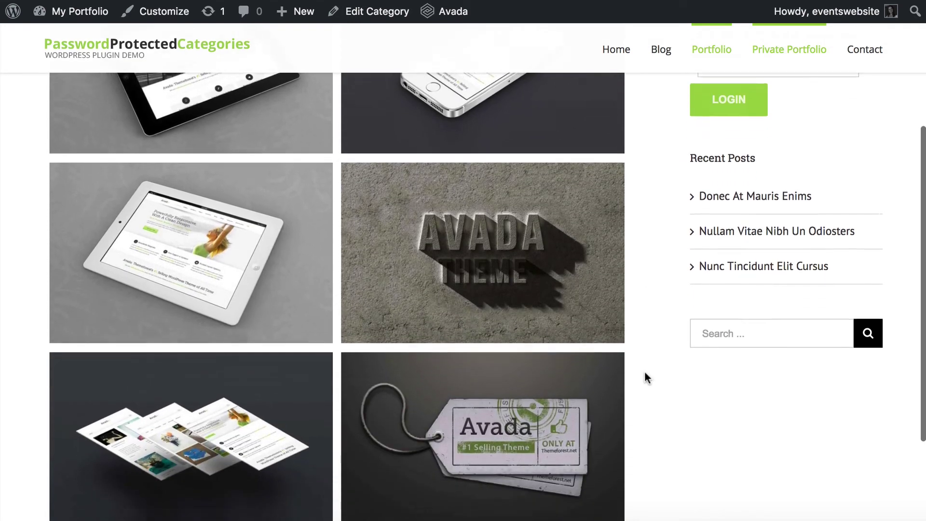